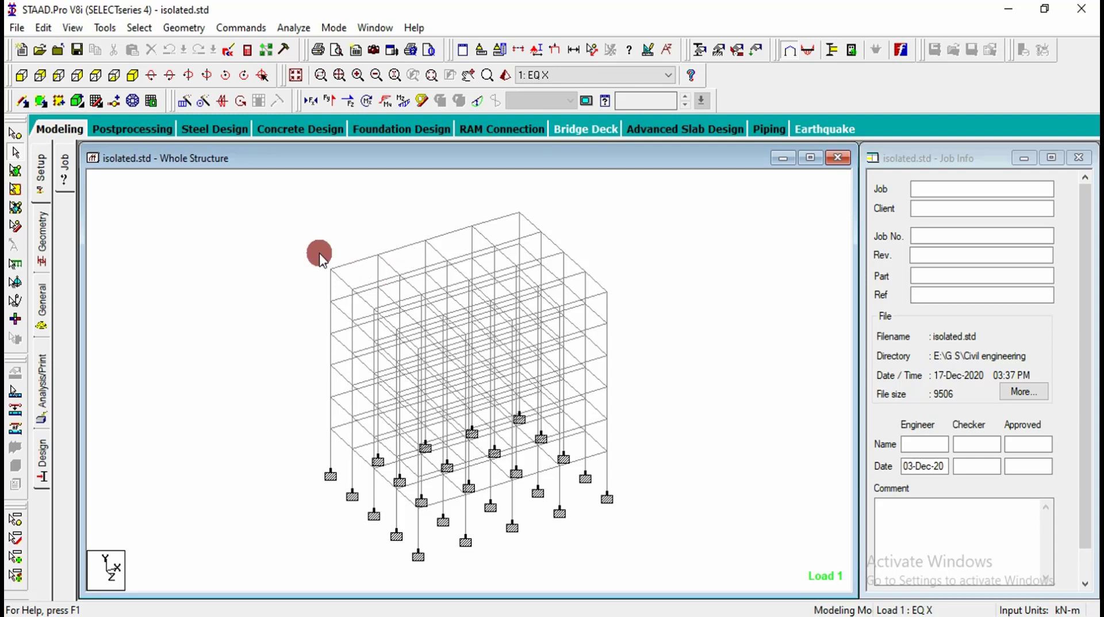
- Include load cases EQ X, EQ Z, DL and LL for all supports and launch STAAD.foundation from the foundation design options
key("ctrl+2")
mouse_move(694, 297)
left_mouse_down()
mouse_move(717, 294)
mouse_move(697, 312)
mouse_move(733, 294)
mouse_move(742, 303)
mouse_move(731, 310)
mouse_move(734, 296)
mouse_move(783, 281)
left_mouse_up()
left_click(378, 129)
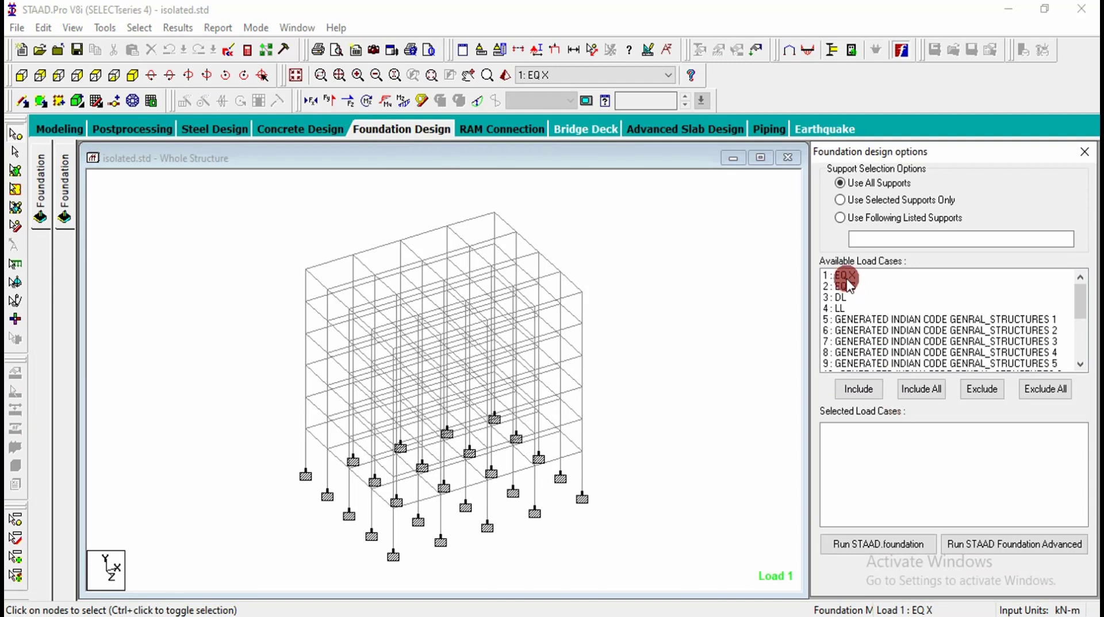
left_click_drag(847, 280, 842, 311)
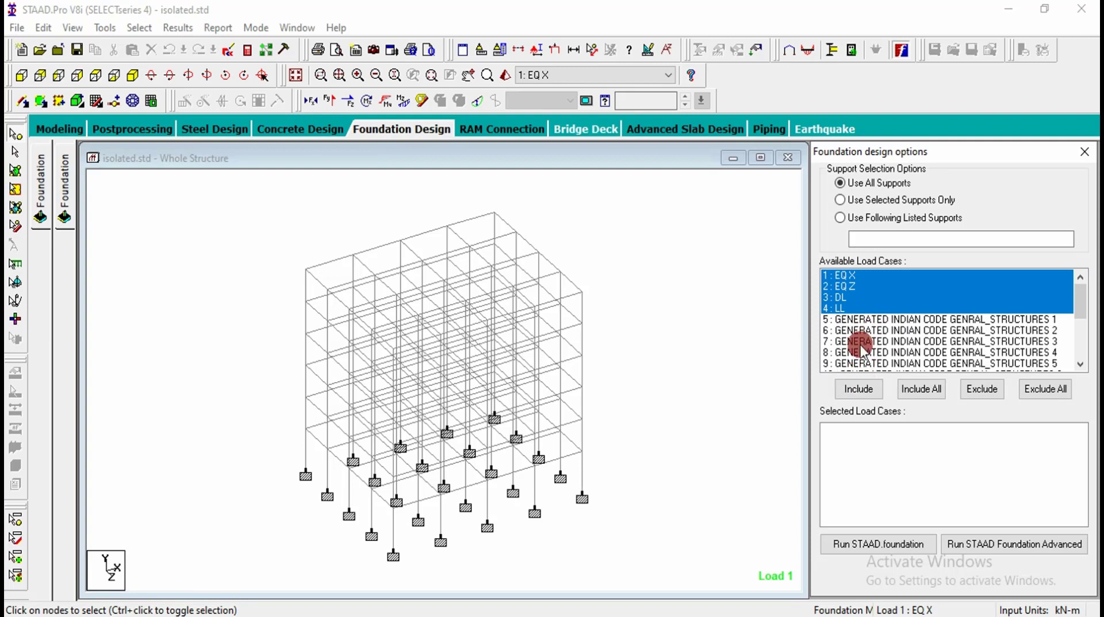
left_click(860, 388)
left_click(855, 543)
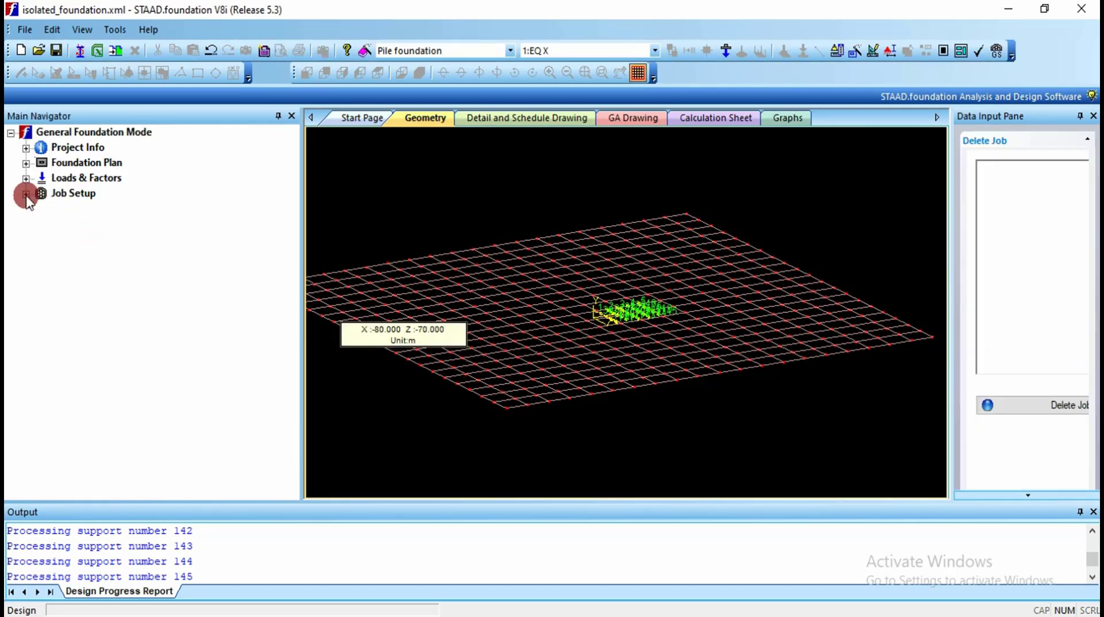
- Set up a new foundation job named Combined with the job type Combined
left_click(25, 194)
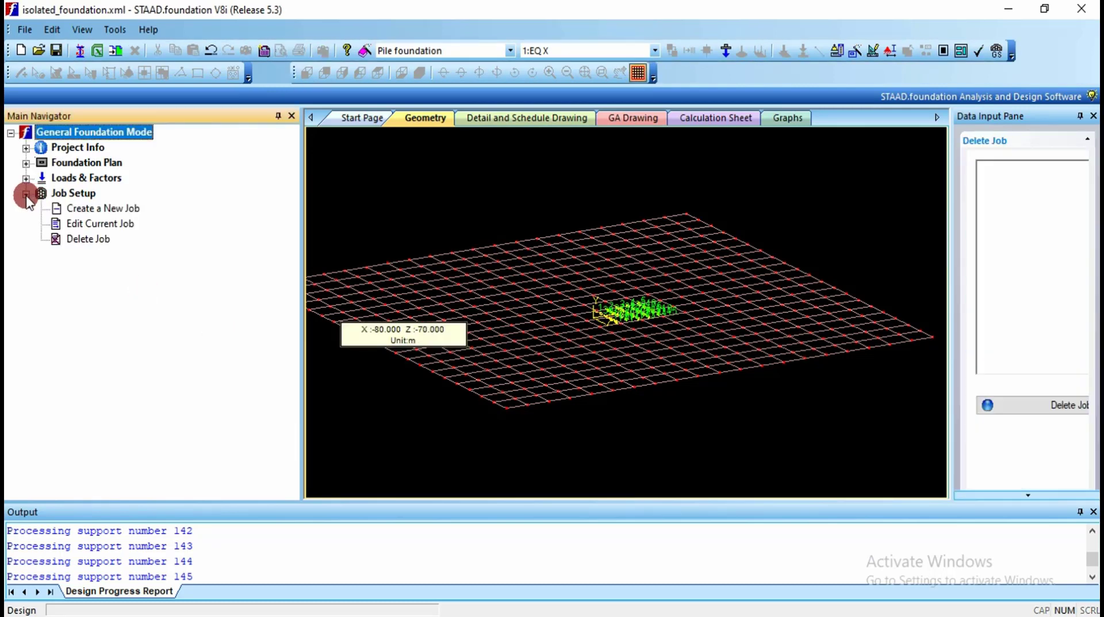
left_click(75, 208)
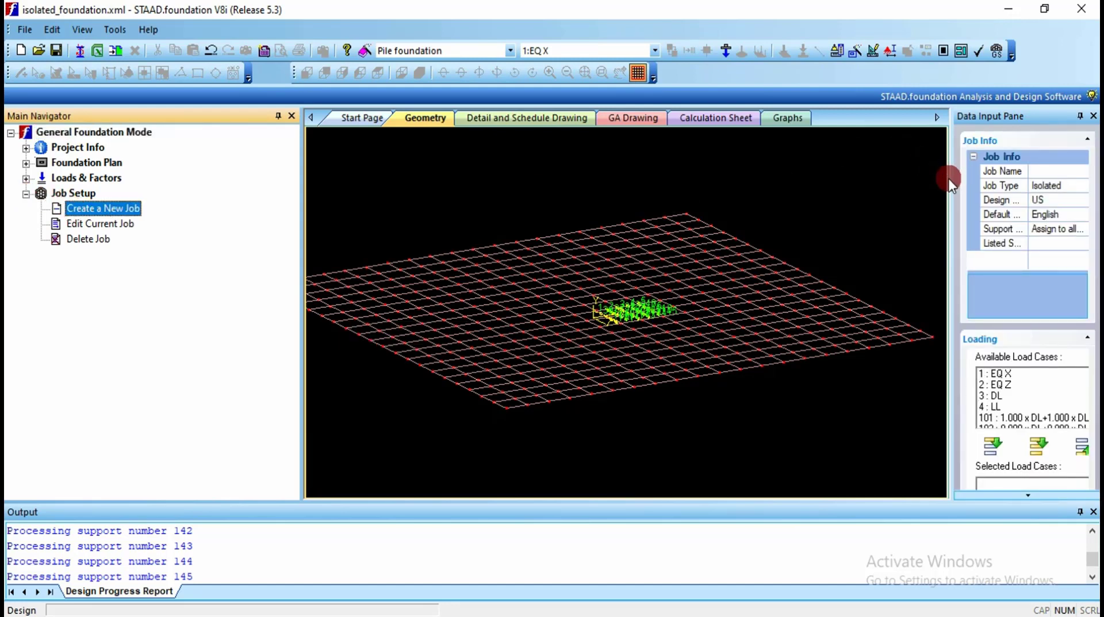
left_click_drag(952, 178, 994, 169)
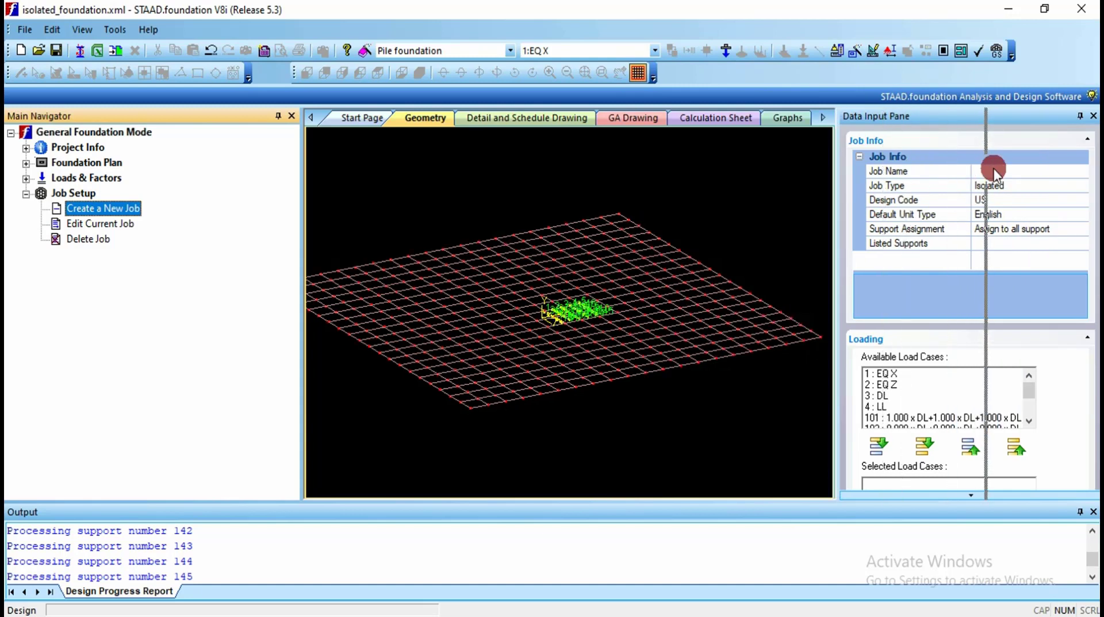
left_click(995, 169)
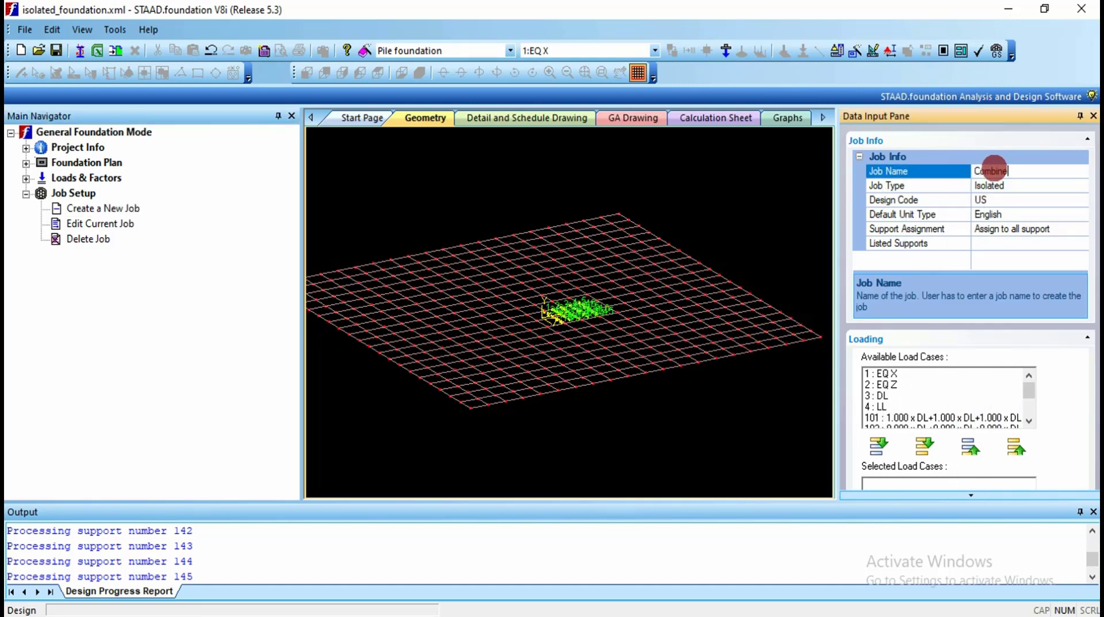
left_click(1027, 185)
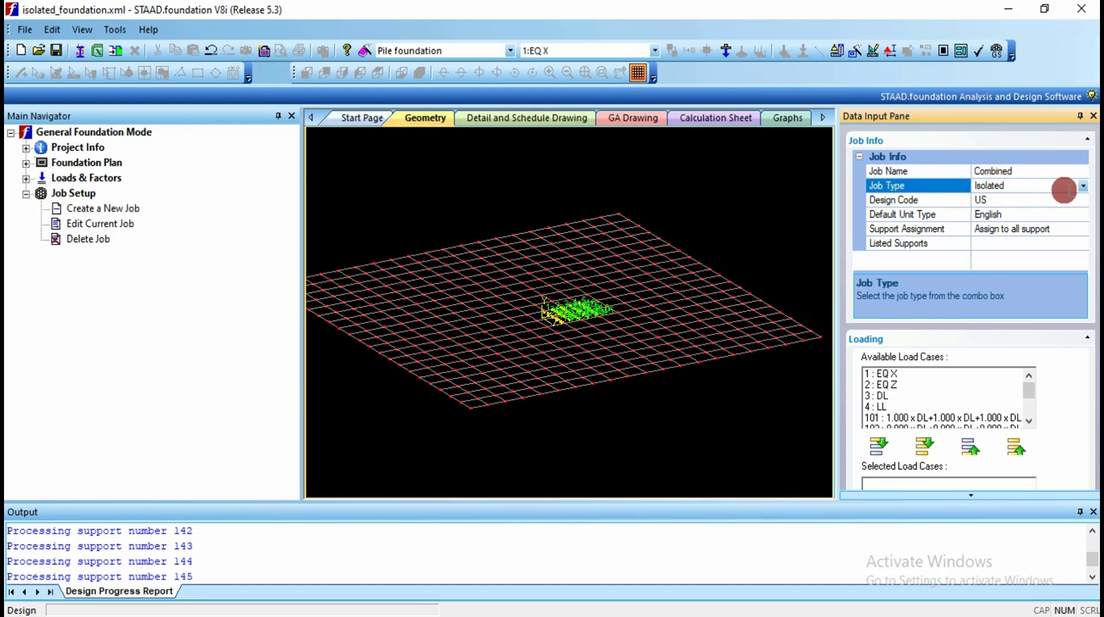
left_click(1084, 186)
left_click(1043, 233)
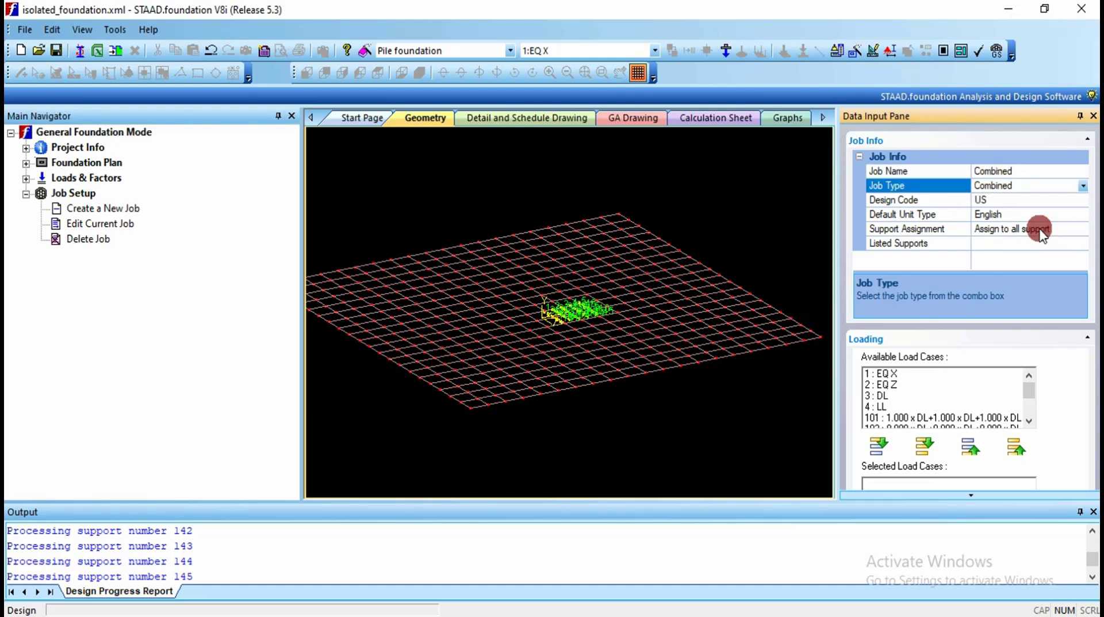
- Set the job's design code to Indian and its default unit type to SI
left_click(1060, 203)
left_click(1082, 200)
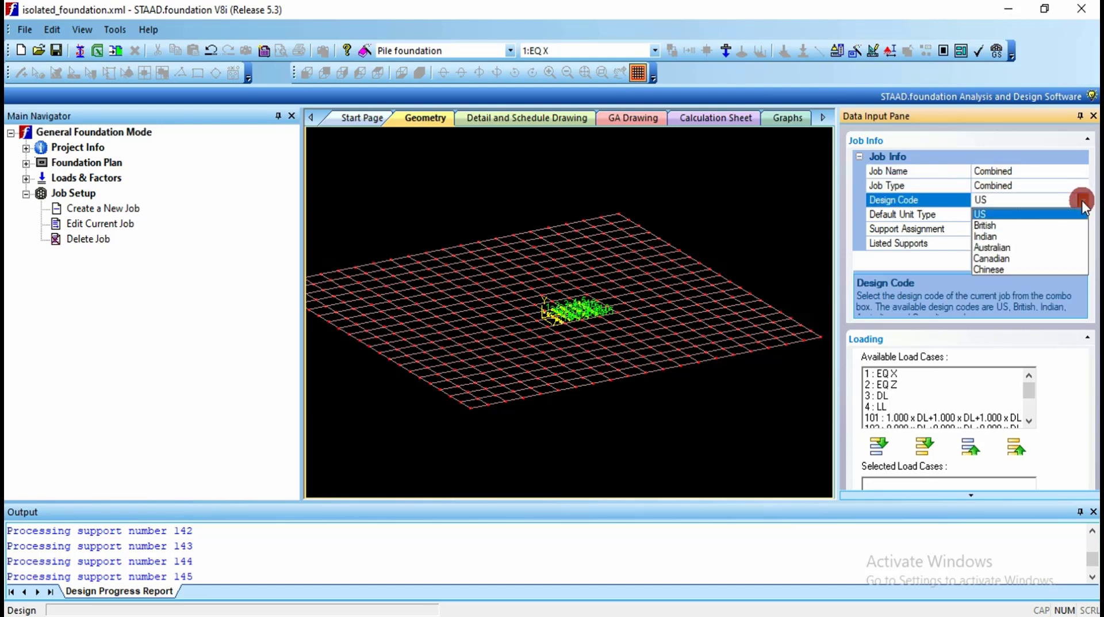
left_click(1050, 236)
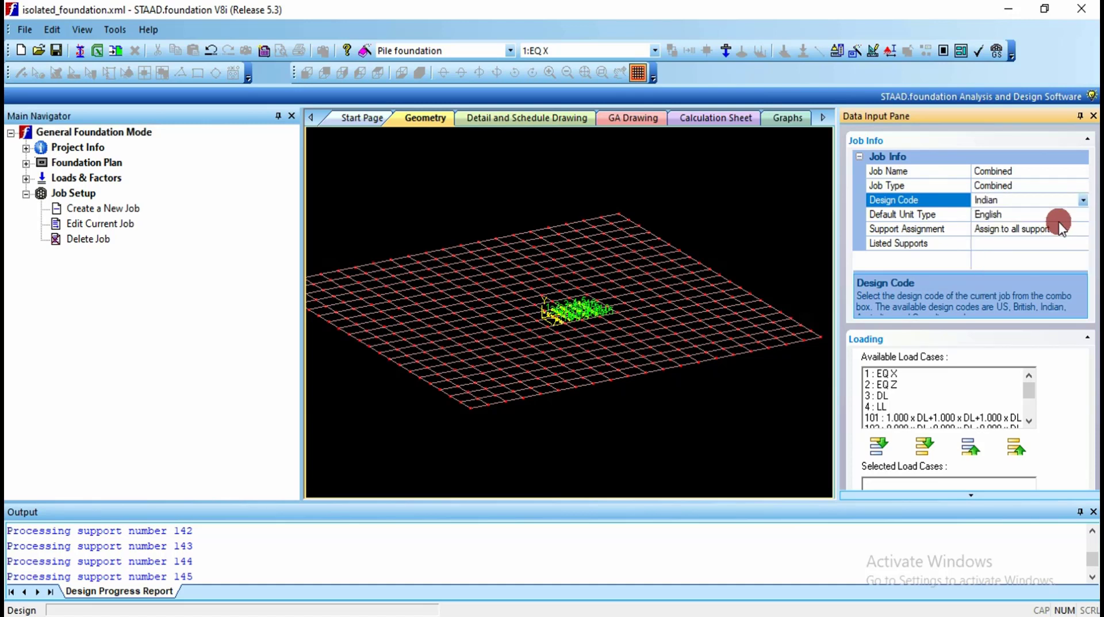
left_click(1052, 229)
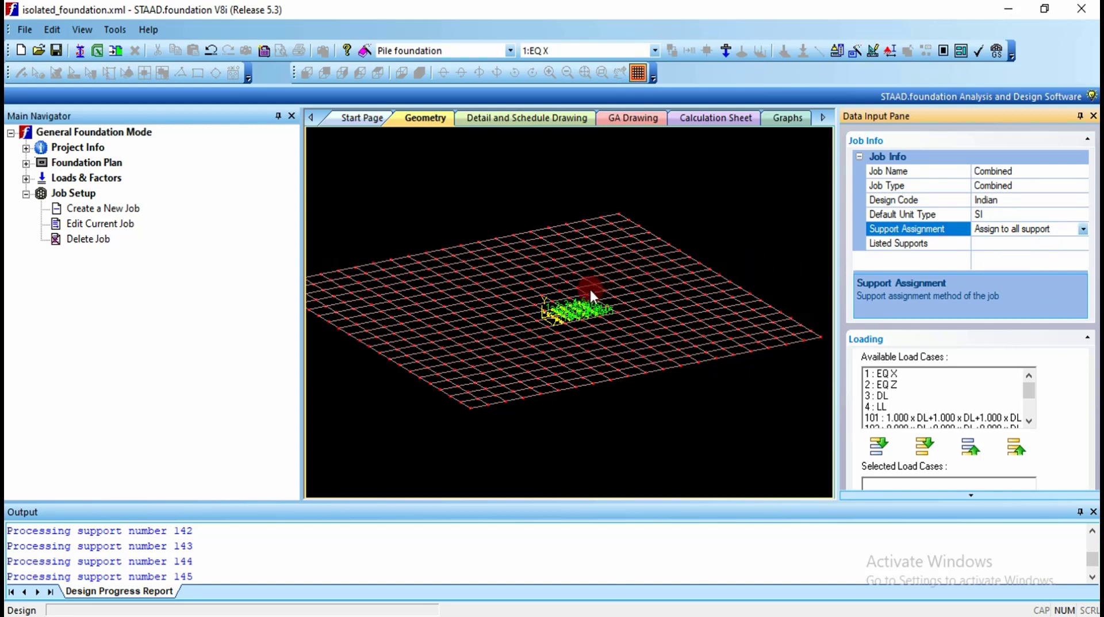
- Include all available load cases in the Combined job
left_click(536, 291)
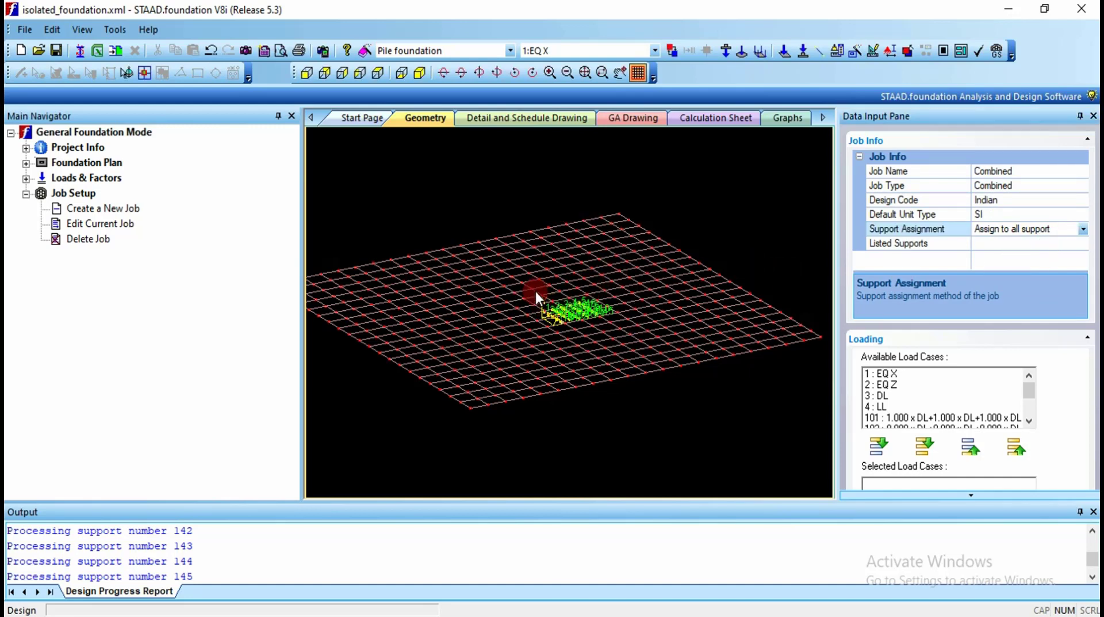
left_click(549, 73)
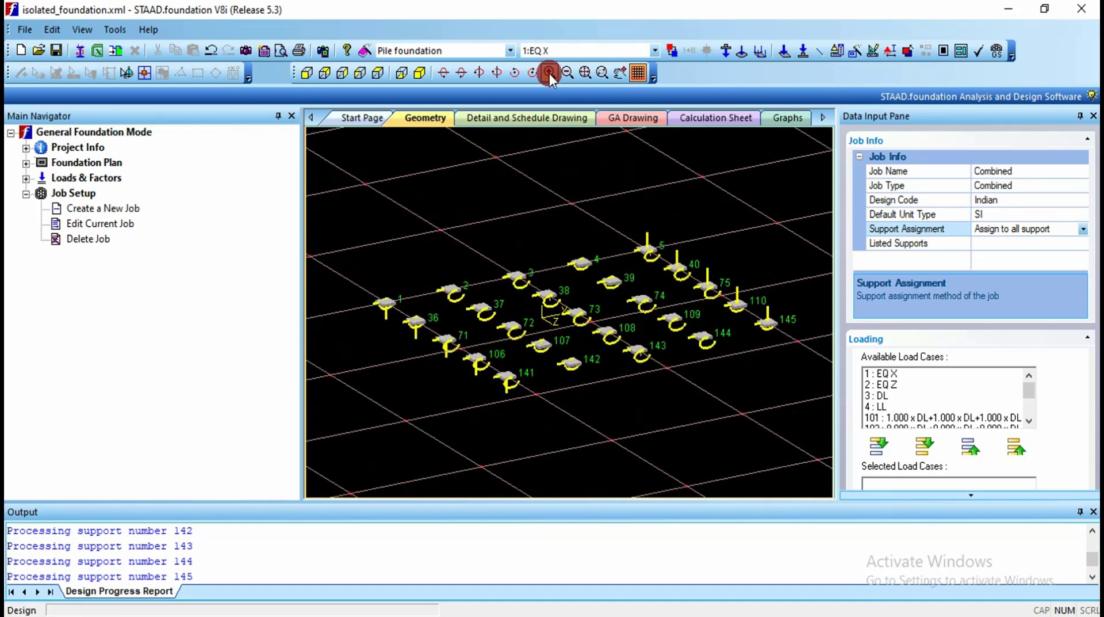
left_click(564, 340)
left_click(925, 445)
left_click(960, 495)
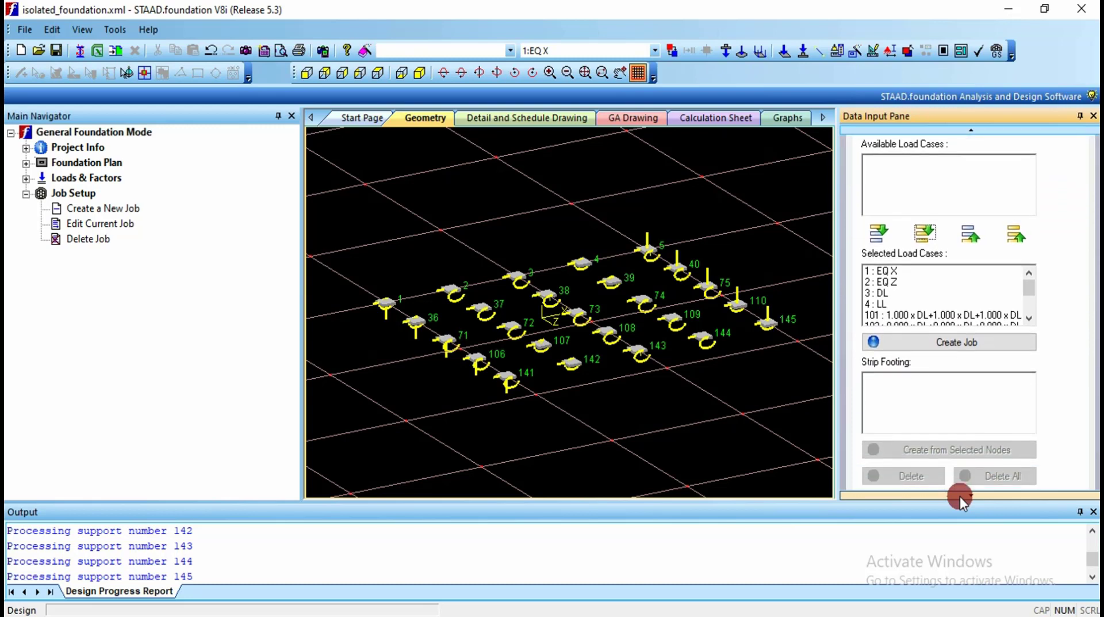
- Exclude primary load cases EQ X, EQ Z, DL and LL from the selected load cases and create the job
left_click(895, 272)
left_click(888, 282)
left_click(885, 293)
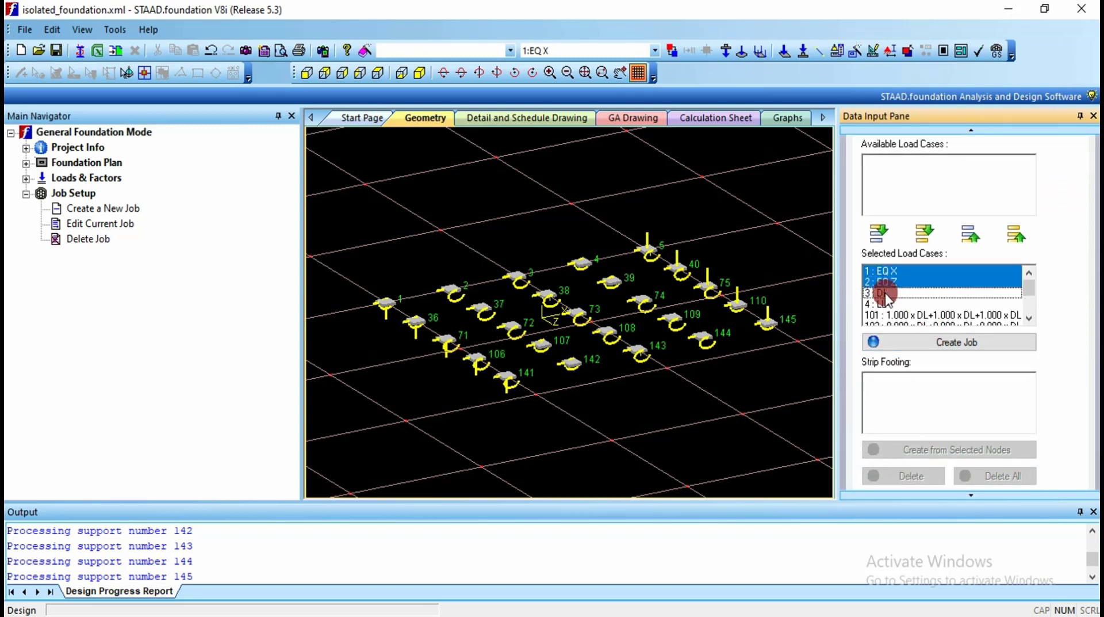
left_click(878, 304)
left_click(969, 235)
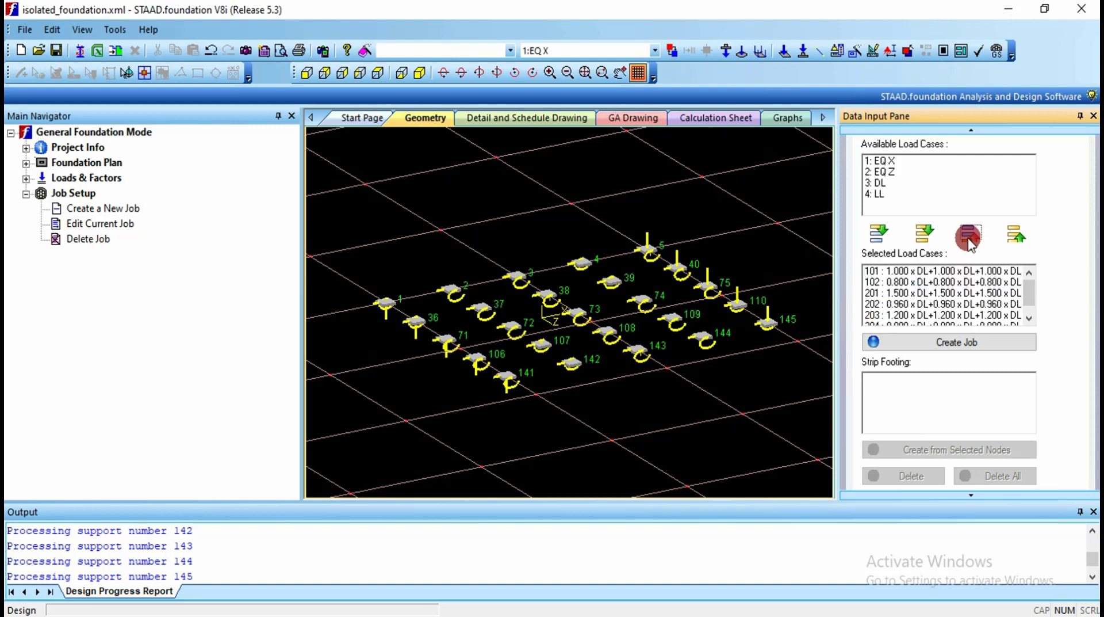
left_click(927, 344)
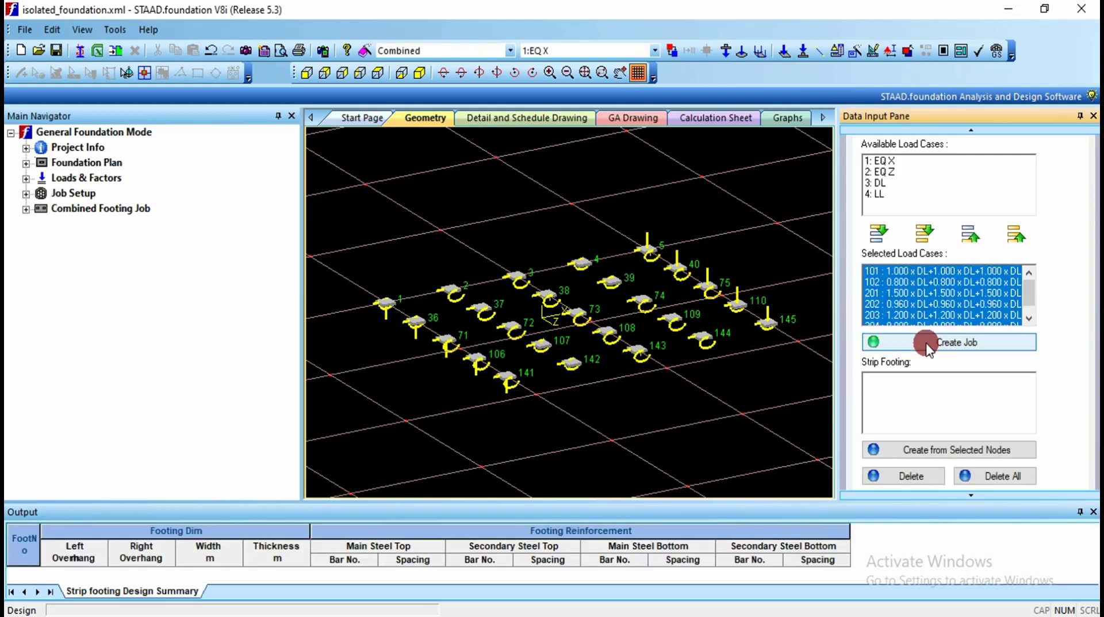
- Create a strip footing from support nodes 1 and 36
left_click(722, 384)
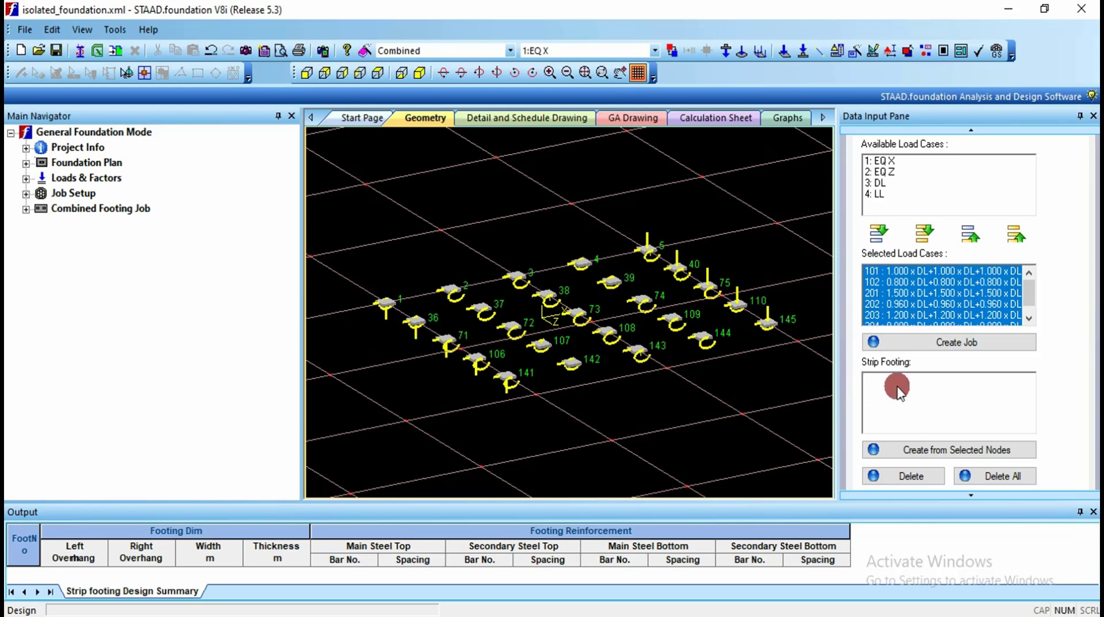
left_click(577, 306)
left_click_drag(367, 303, 427, 327)
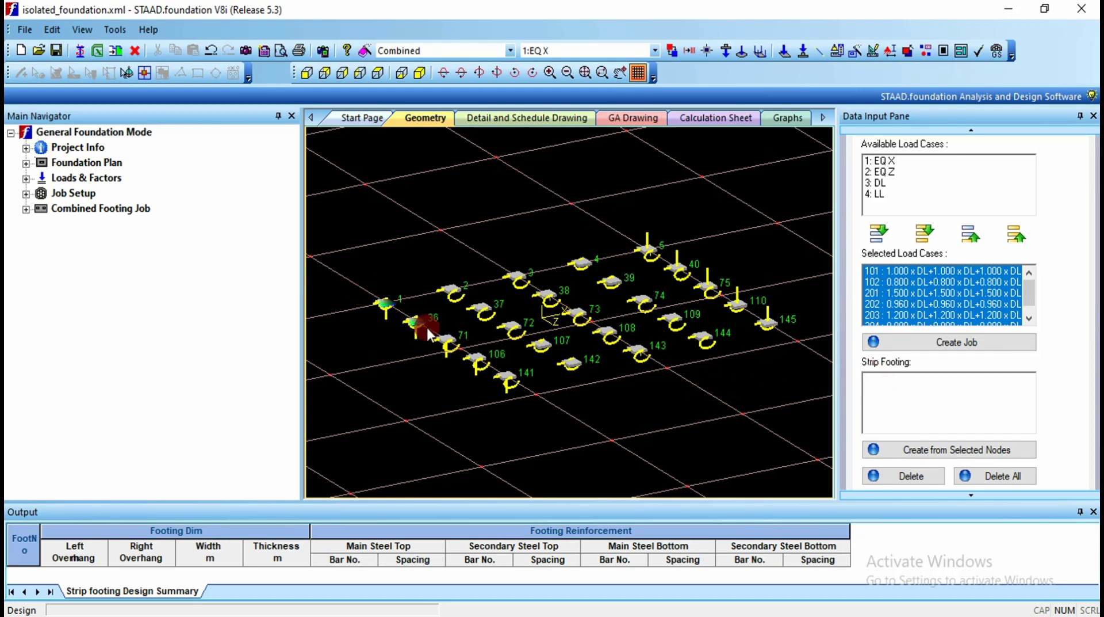
left_click(608, 376)
left_click(925, 454)
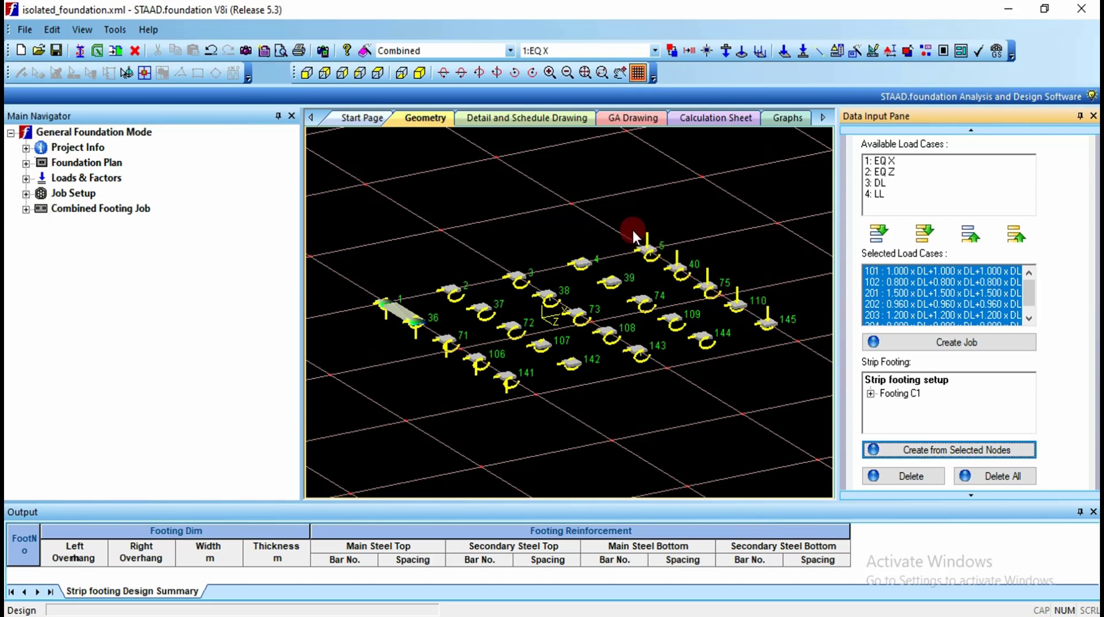
- Create a second strip footing from support nodes 5, 40, 75, 110 and 145
left_click_drag(633, 230, 709, 274)
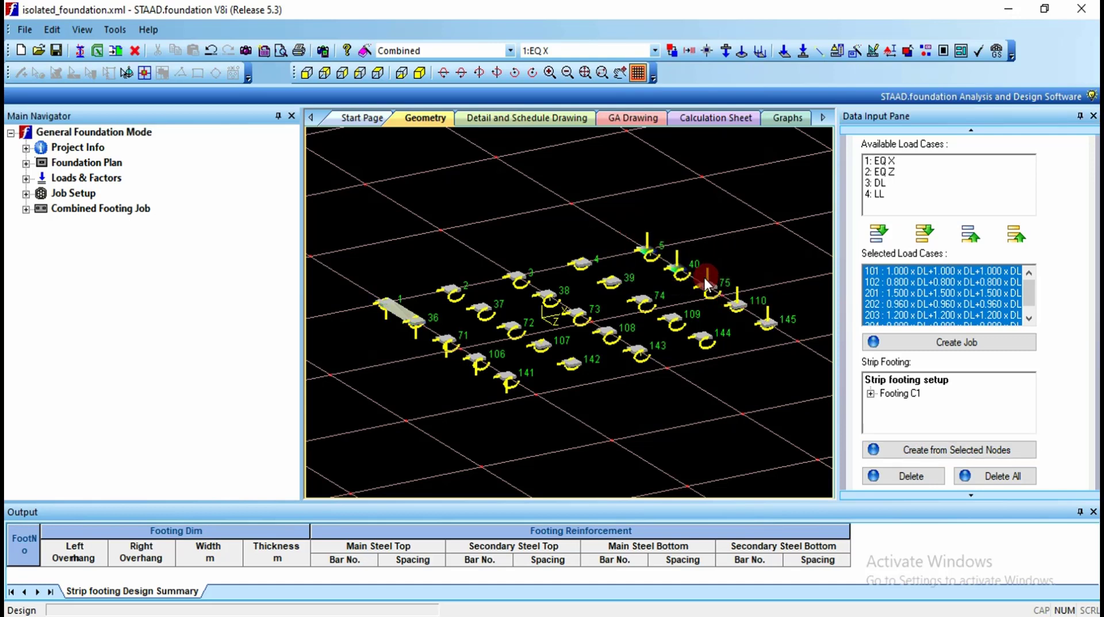
left_click_drag(740, 309, 764, 319)
left_click(899, 477)
left_click(919, 451)
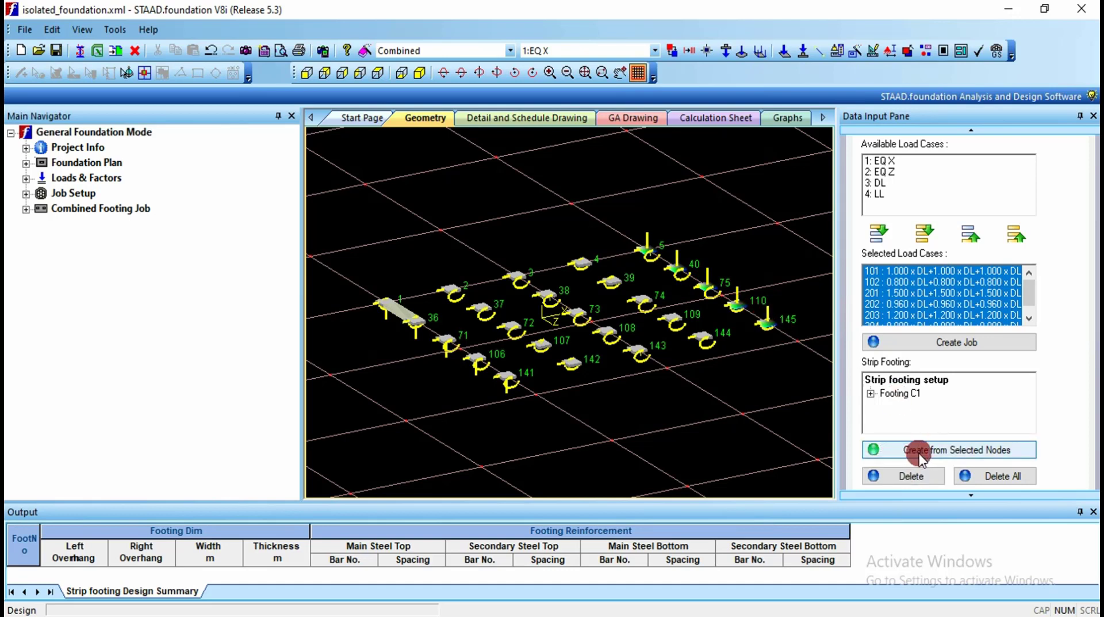
left_click(783, 457)
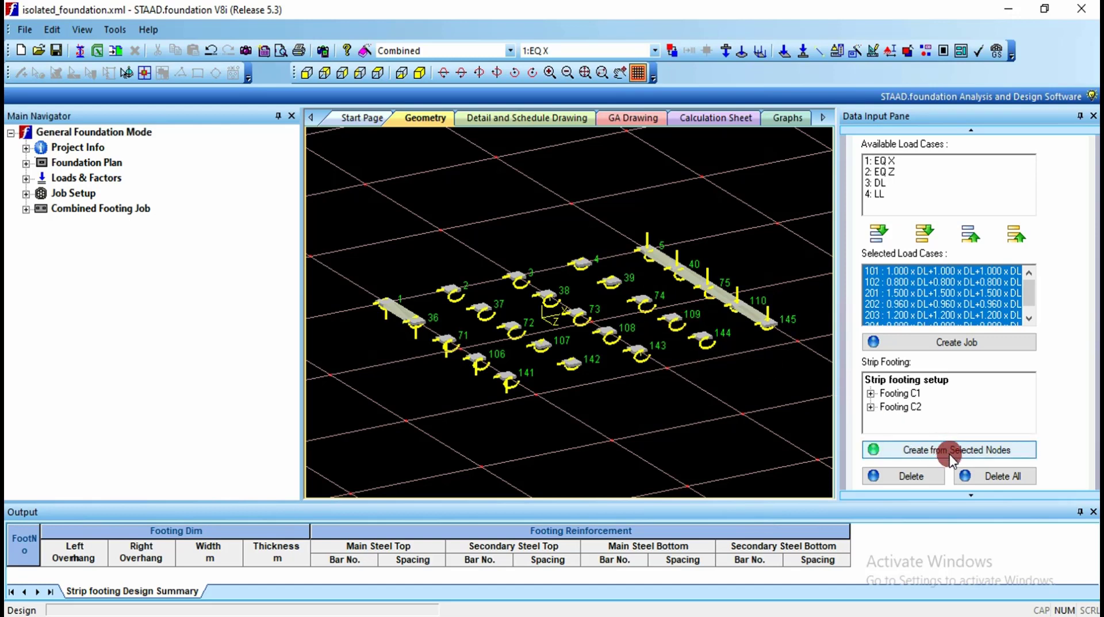
- Set the soil bearing capacity to 300 kN/m2 in the combined footing job's cover and soil parameters
left_click(26, 209)
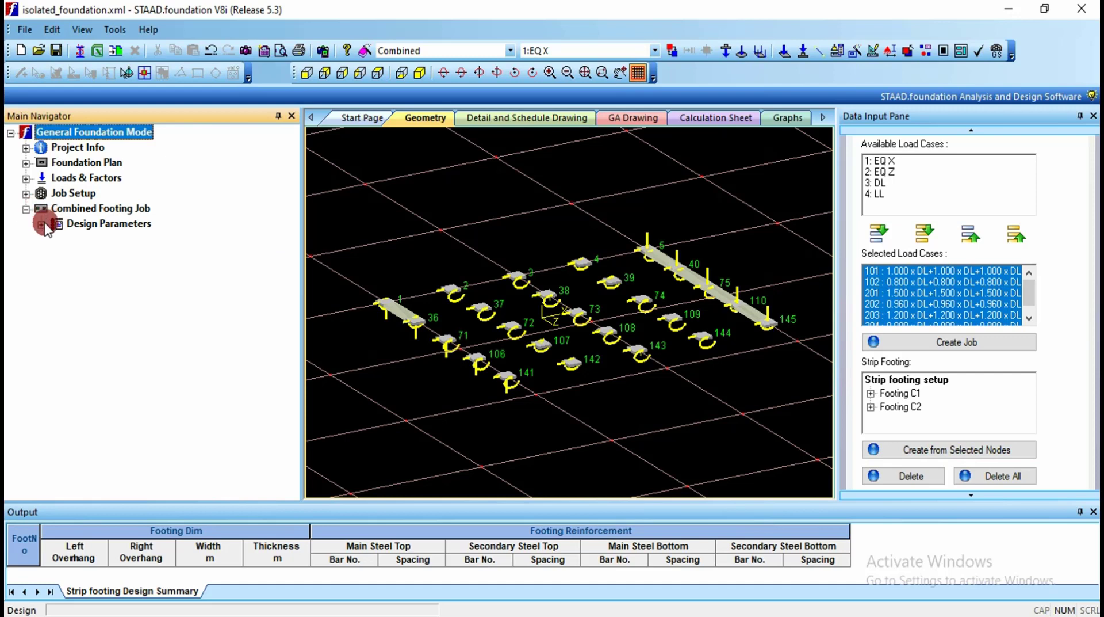
left_click(42, 224)
left_click(114, 240)
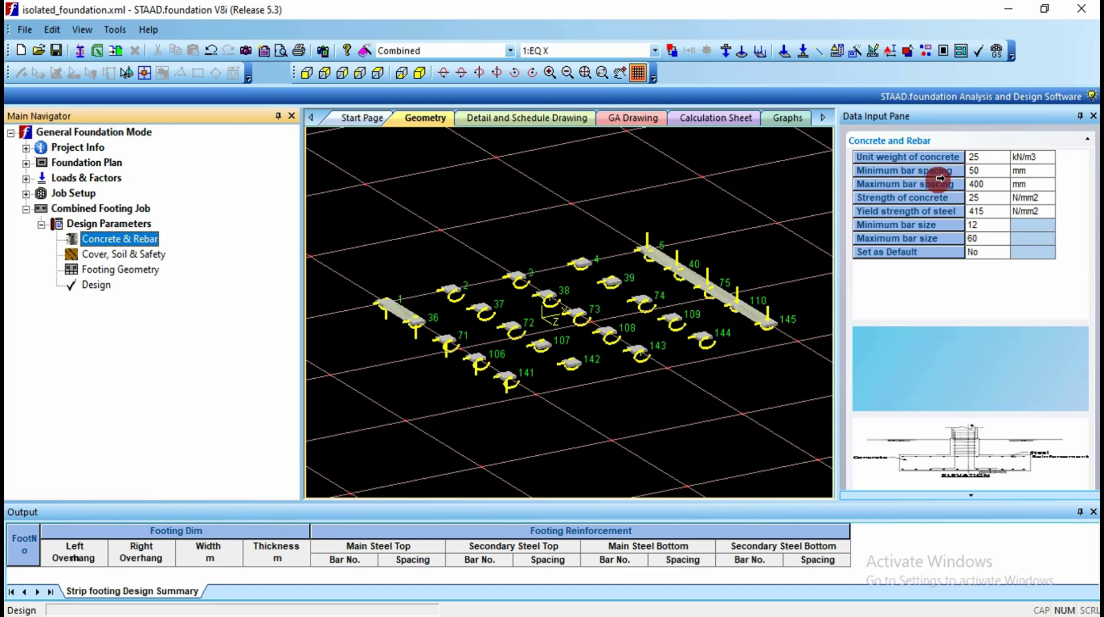
left_click(114, 253)
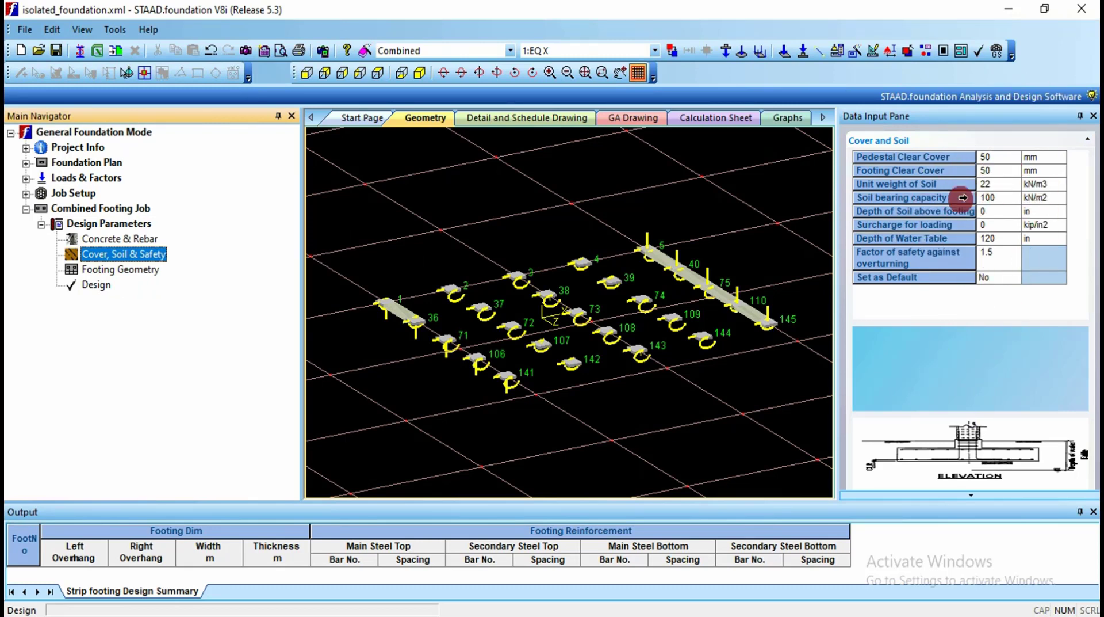
left_click(1004, 200)
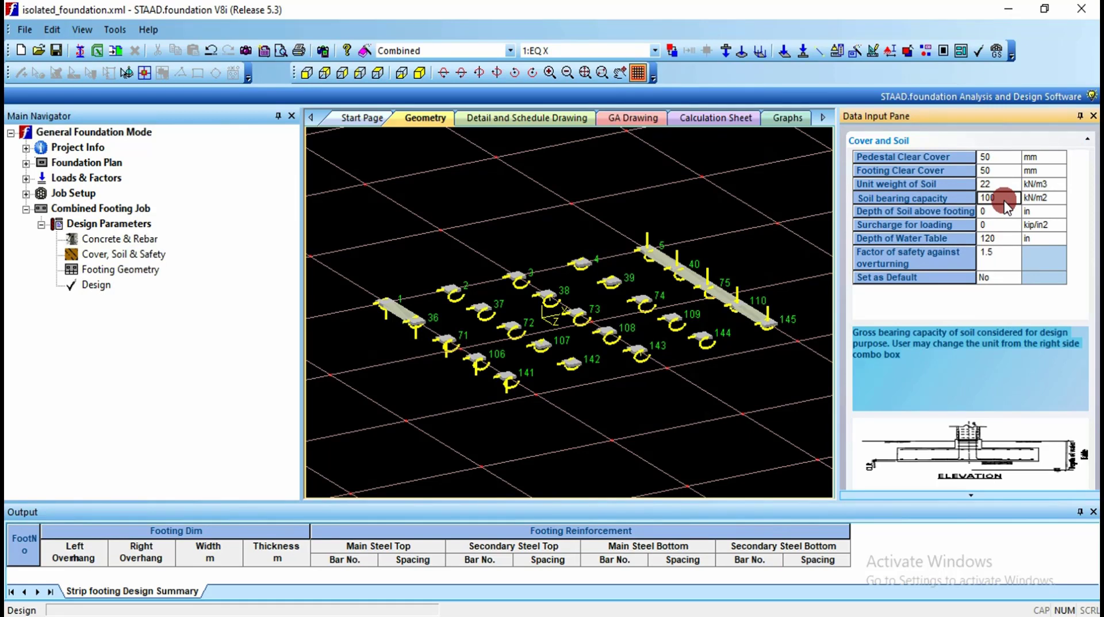
type("3")
left_click(998, 212)
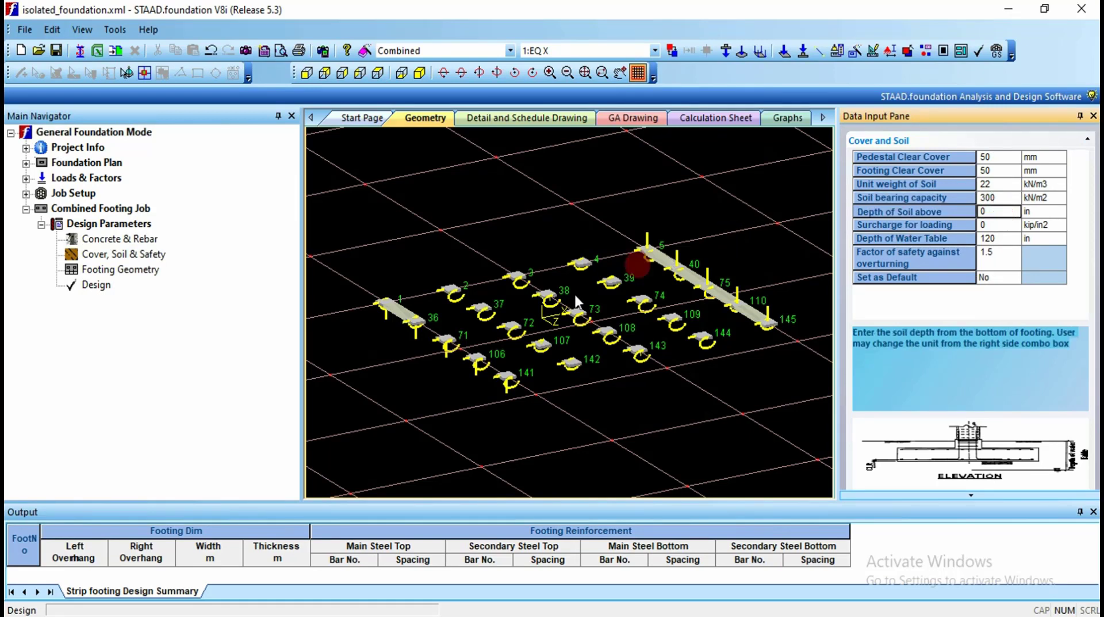
- Choose Calculate Dimension as the design type in the footing geometry parameters
left_click(117, 272)
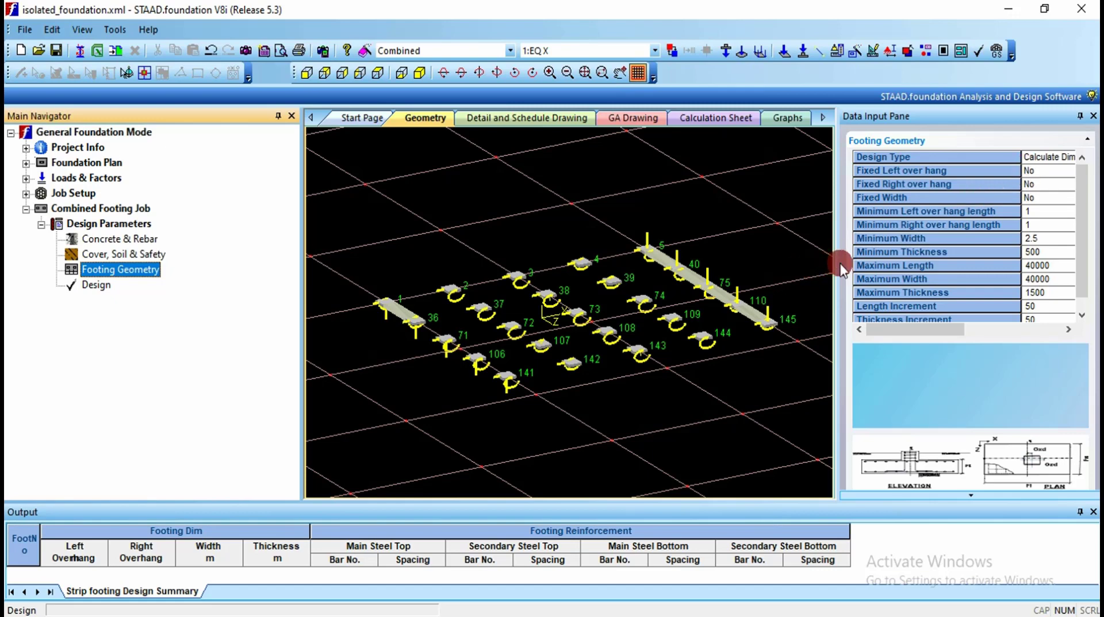
left_click_drag(840, 268, 690, 267)
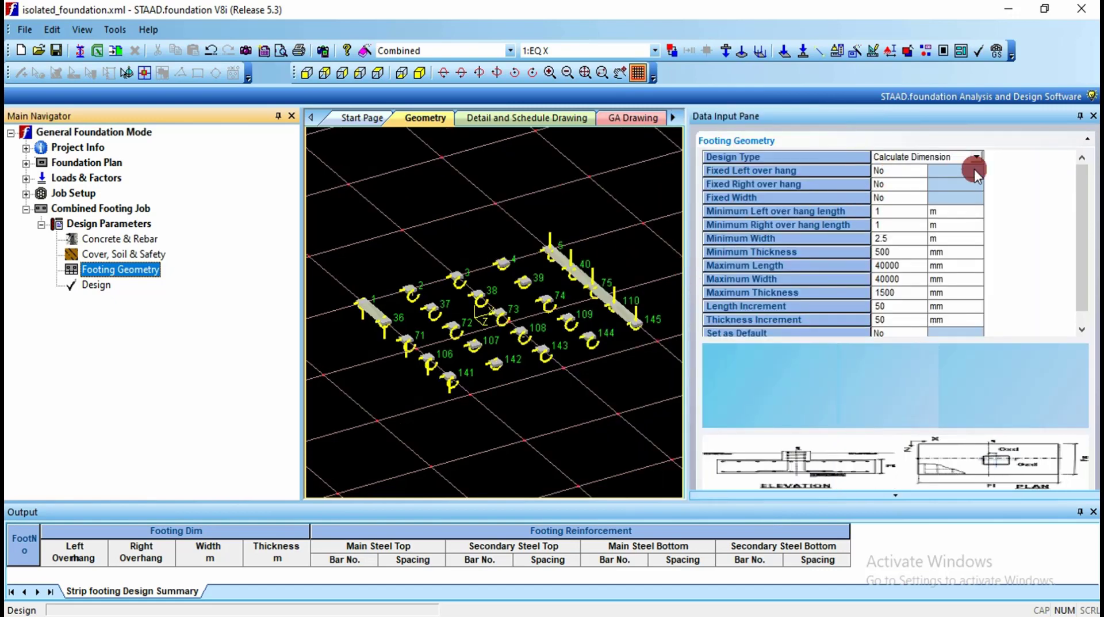
left_click(976, 158)
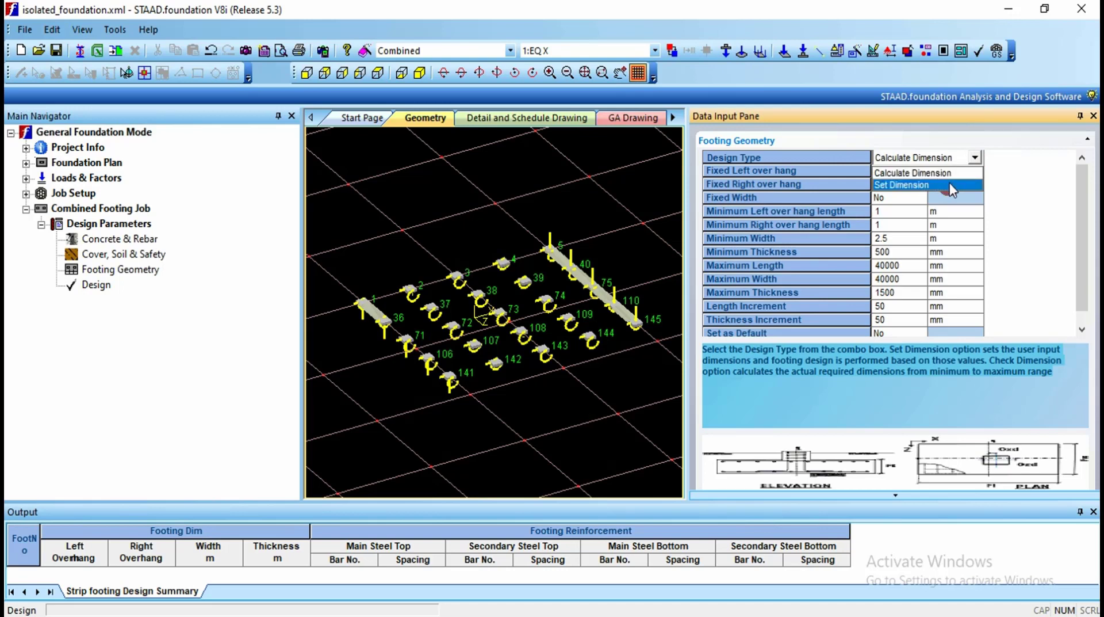
left_click(914, 173)
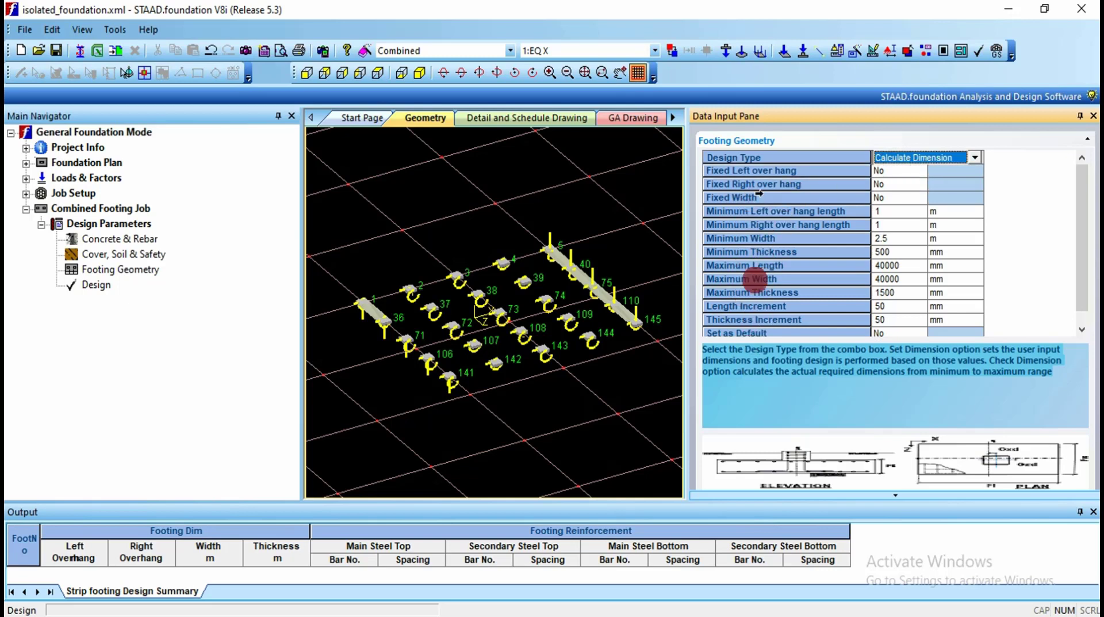
- Check the concrete and rebar parameters and run the analysis and design of the combined footing job
left_click(118, 240)
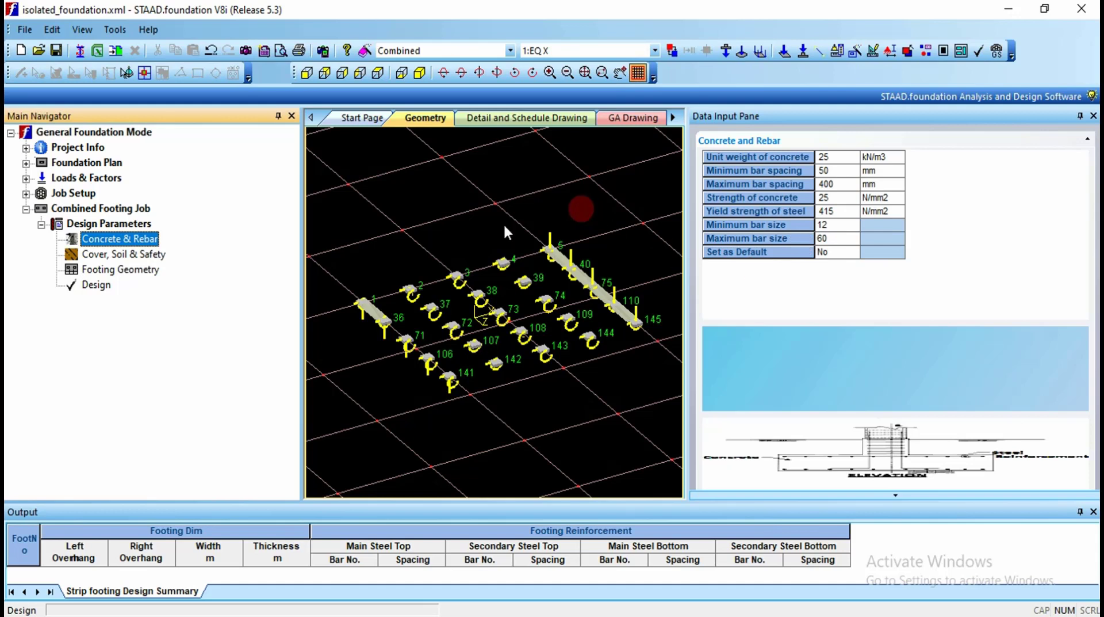
left_click(92, 288)
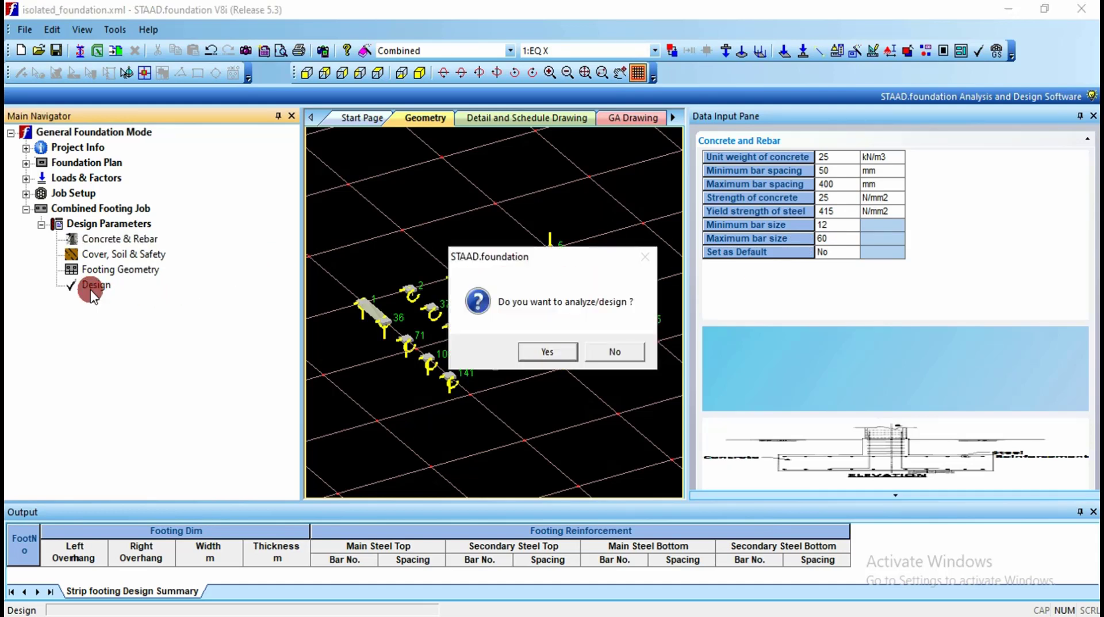
left_click(550, 351)
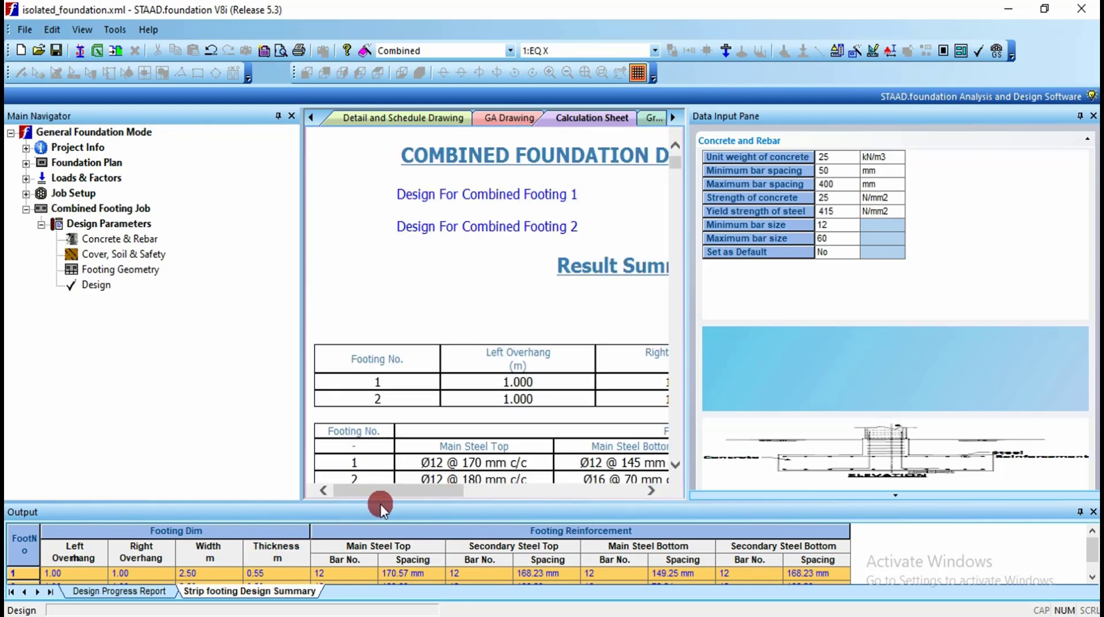
- Enlarge the output area to examine footing 1 in the strip footing design summary, and shrink it again
left_click_drag(381, 499, 391, 424)
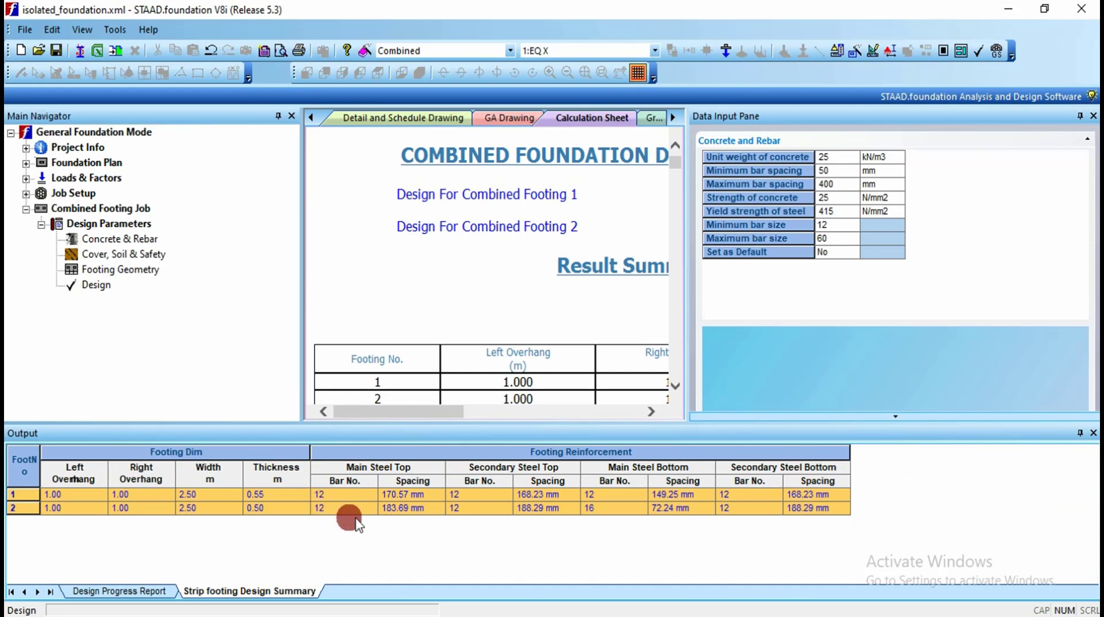
left_click(30, 493)
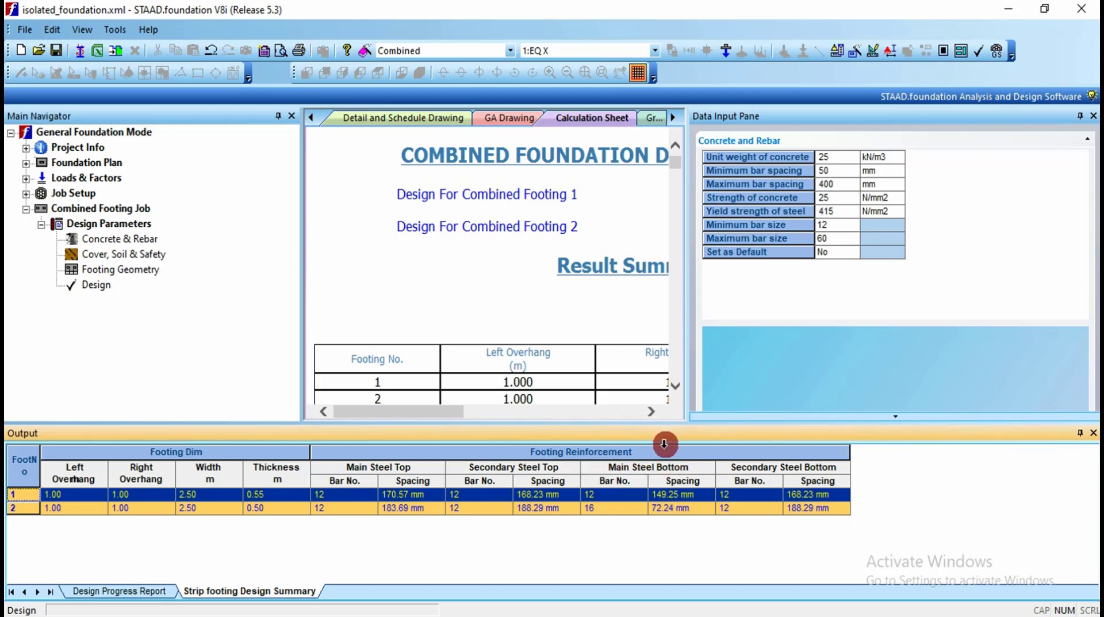
left_click_drag(650, 422, 642, 544)
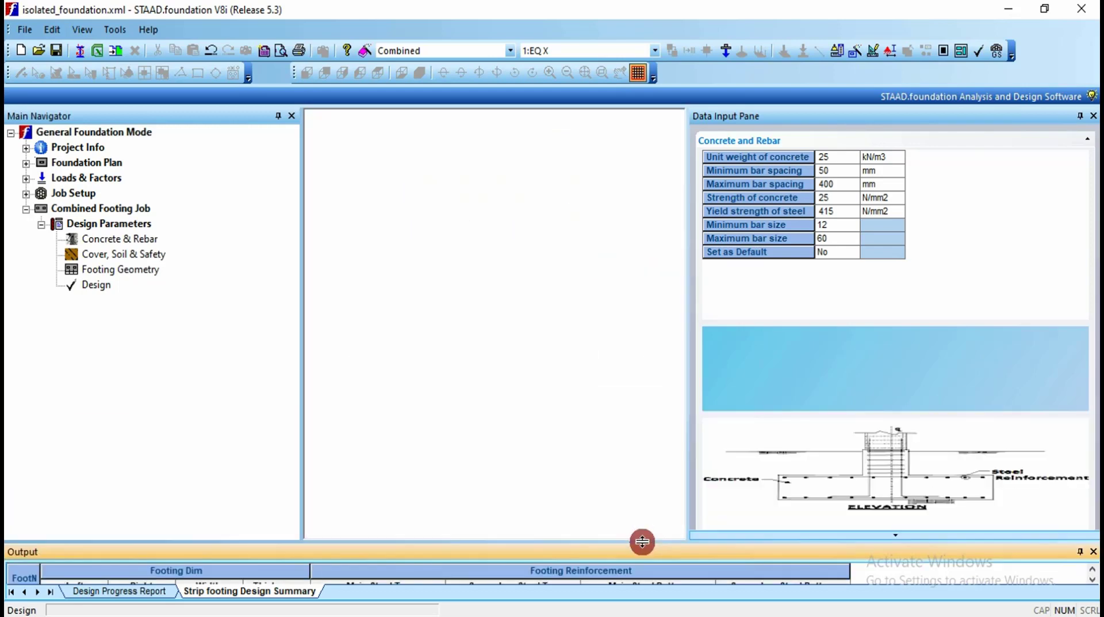
- Widen the calculation sheet and examine the Combined Footing 1 geometry, applied loads, overturning stability and flexure checks
left_click_drag(688, 228, 948, 224)
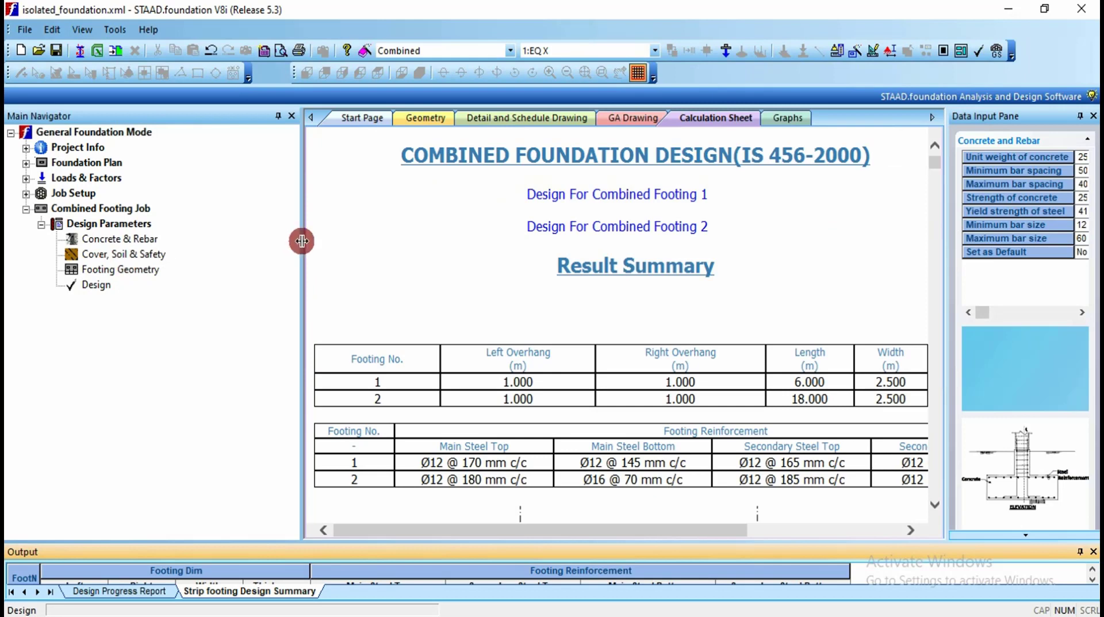
left_click_drag(302, 240, 207, 245)
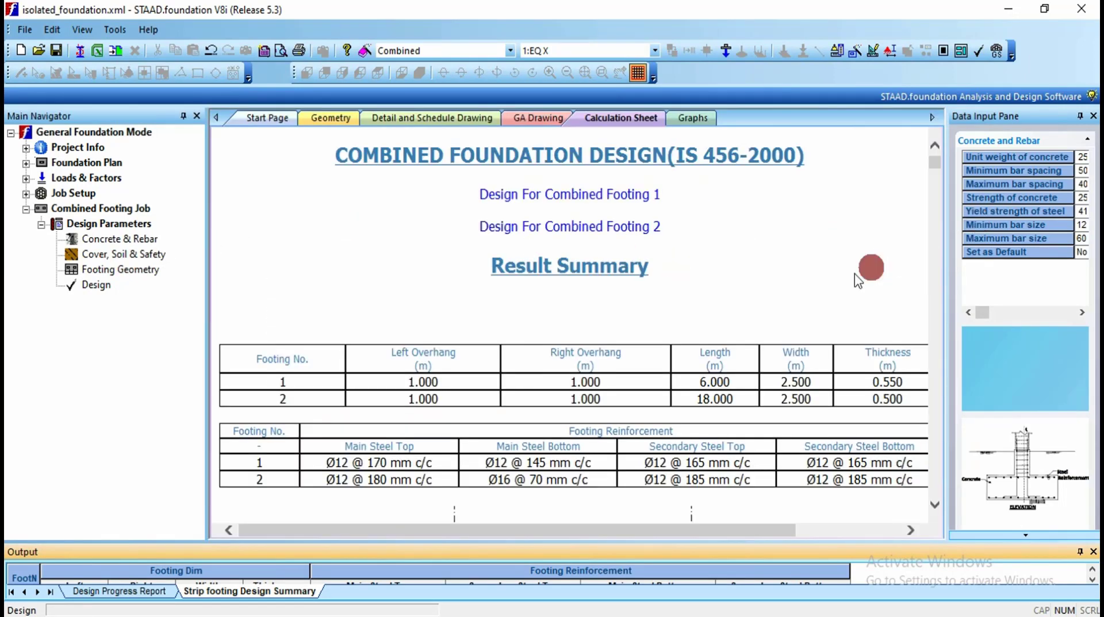
left_click(612, 210)
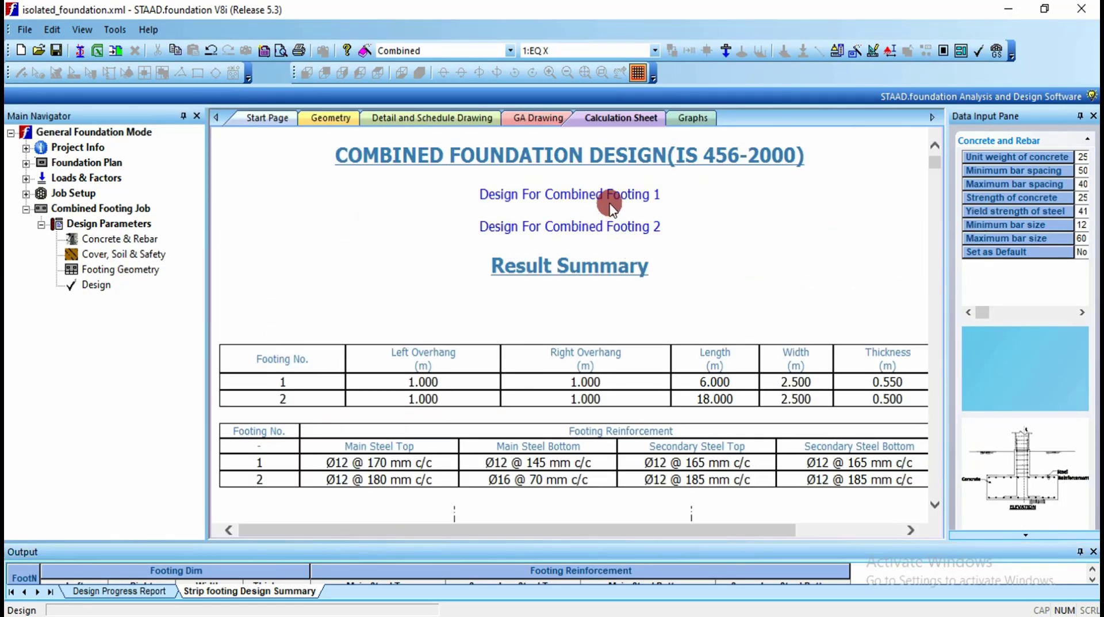
left_click(600, 196)
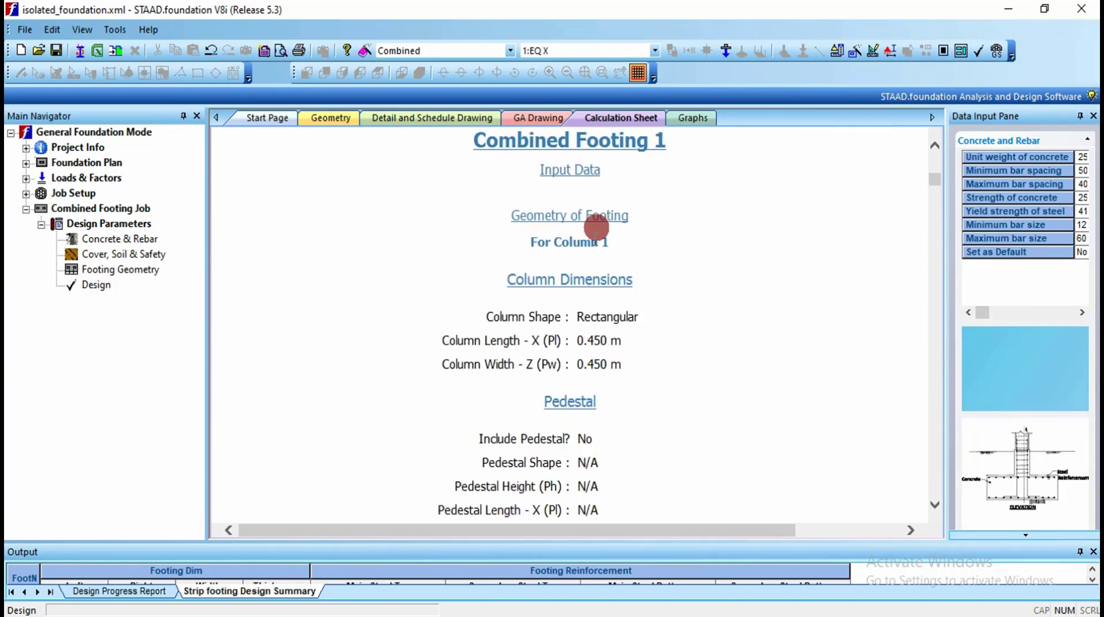
scroll(662, 308, "down", 15)
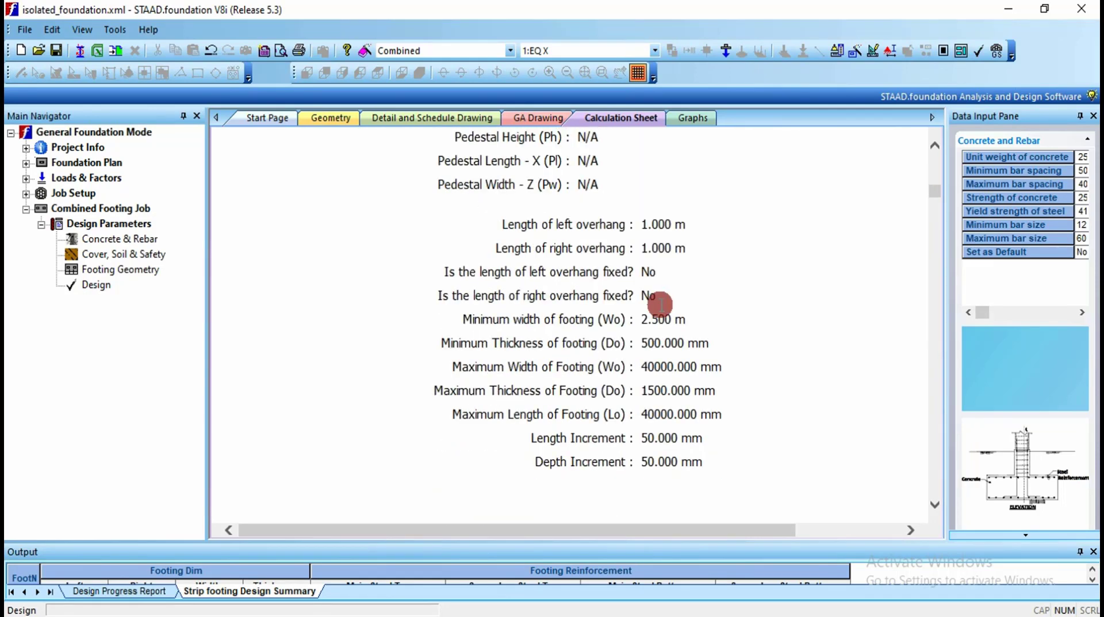
scroll(659, 305, "down", 15)
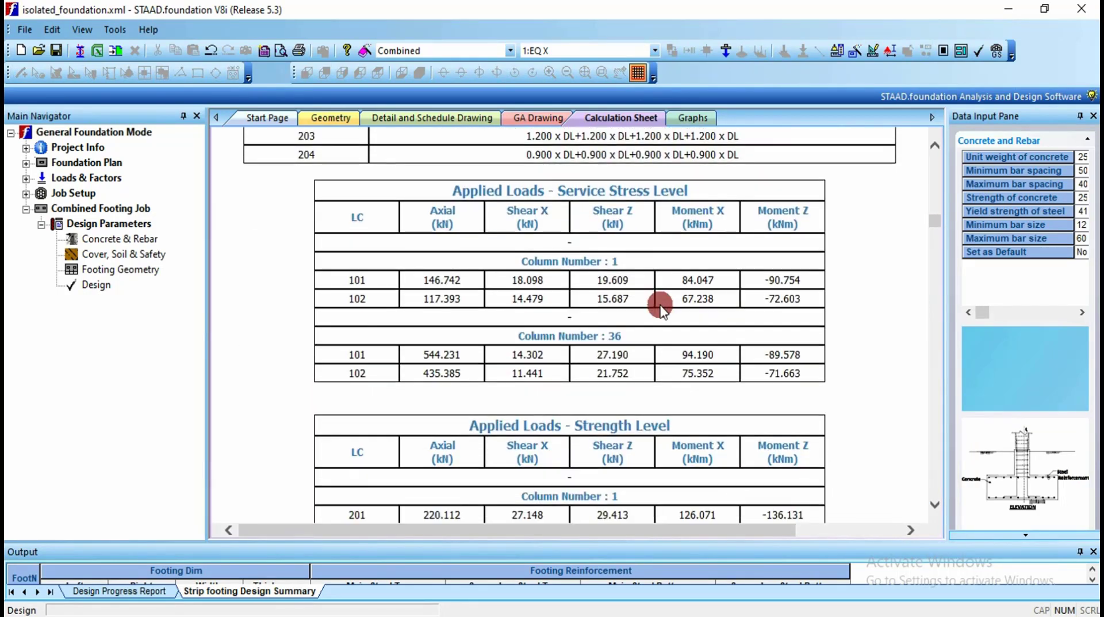
scroll(660, 305, "down", 15)
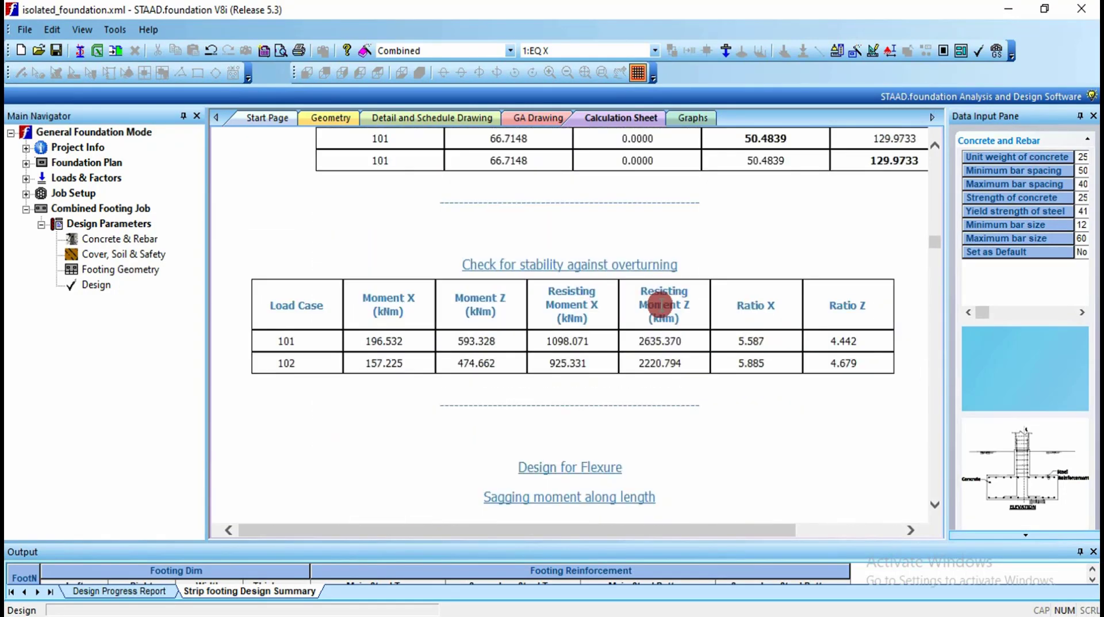
scroll(660, 305, "down", 5)
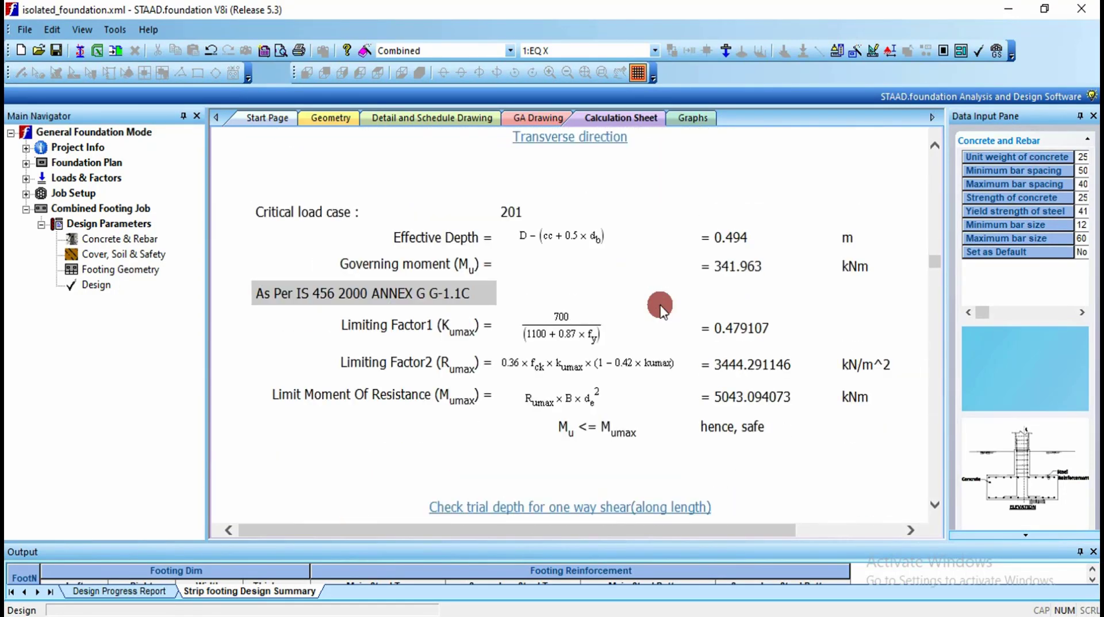
- Examine the elevation and reinforcement in the detail drawing of Footing C1, switching briefly to the calculation sheet
left_click(427, 131)
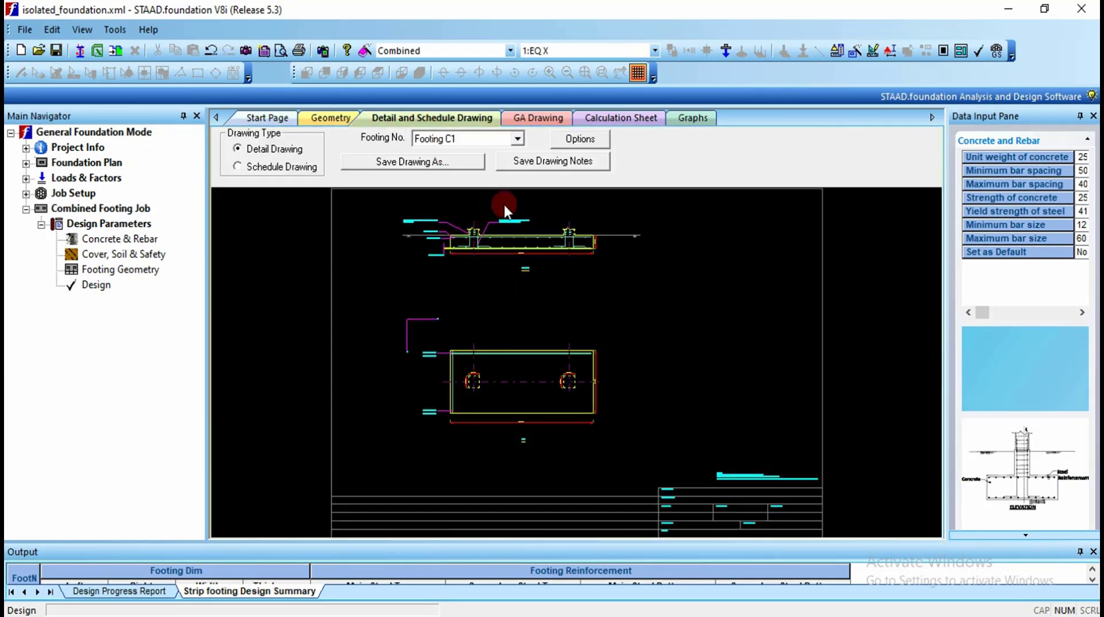
scroll(499, 218, "up", 3)
scroll(509, 229, "up", 3)
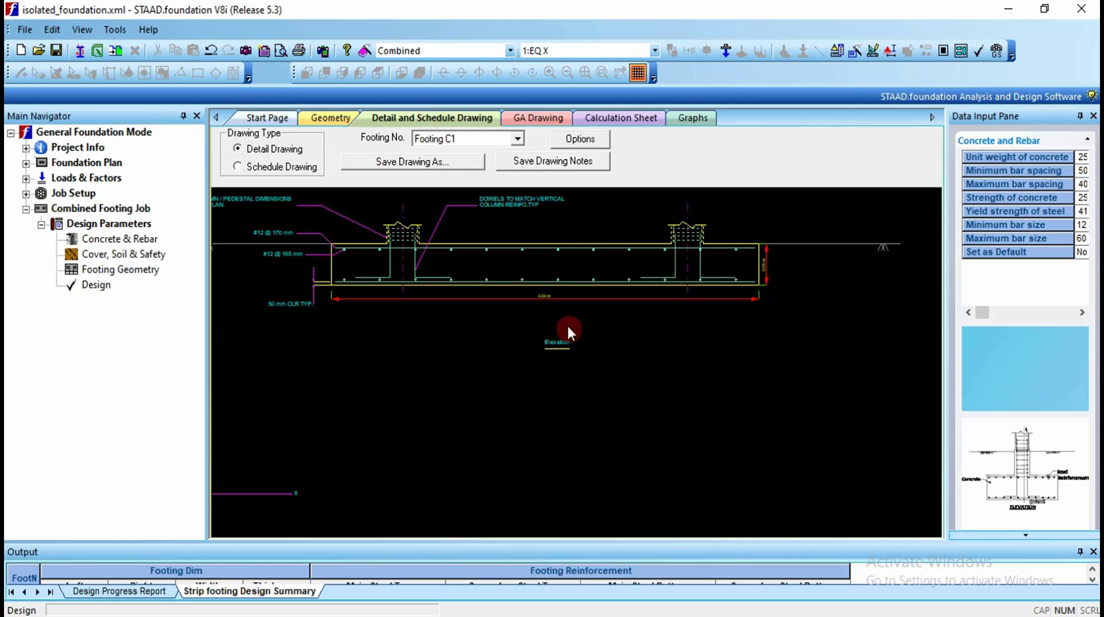
left_click(630, 122)
left_click(458, 121)
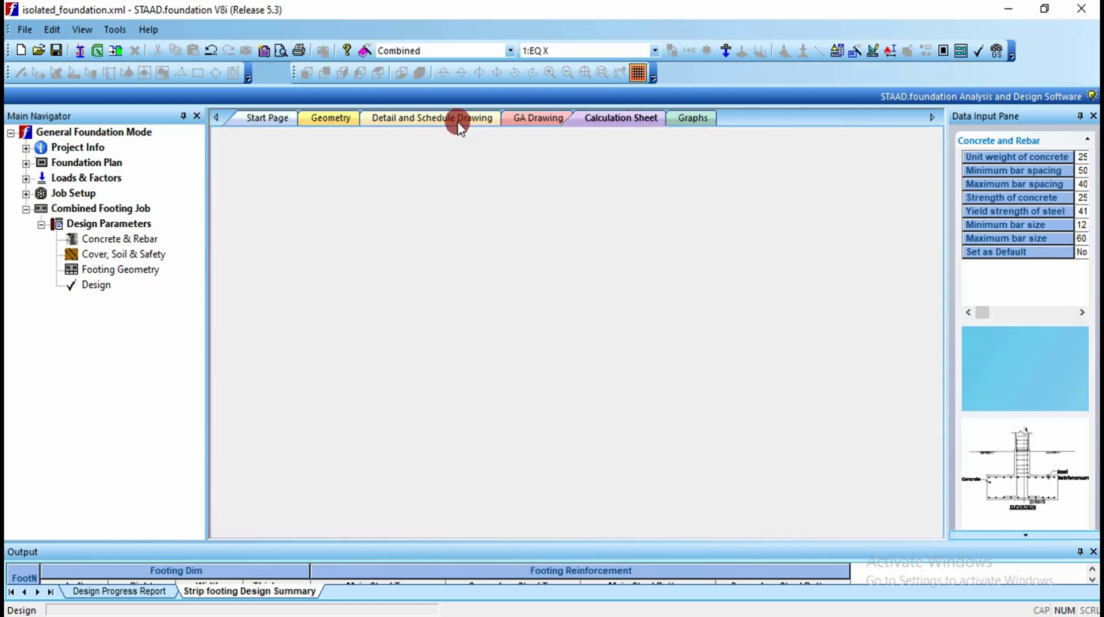